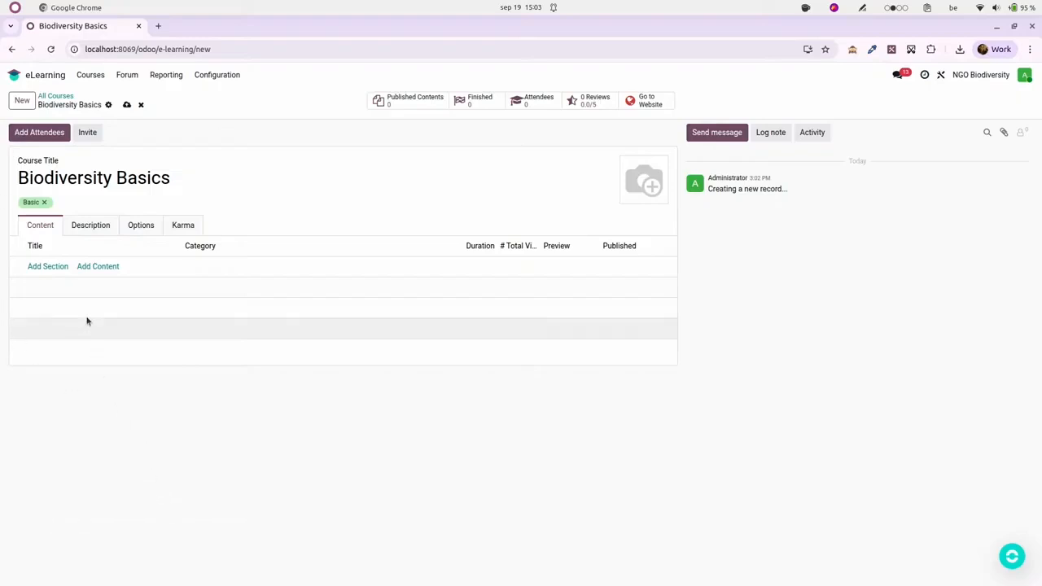
Step: Add three sections to the course content: Introduction, Definitions and Levels of biodiversity
click(54, 269)
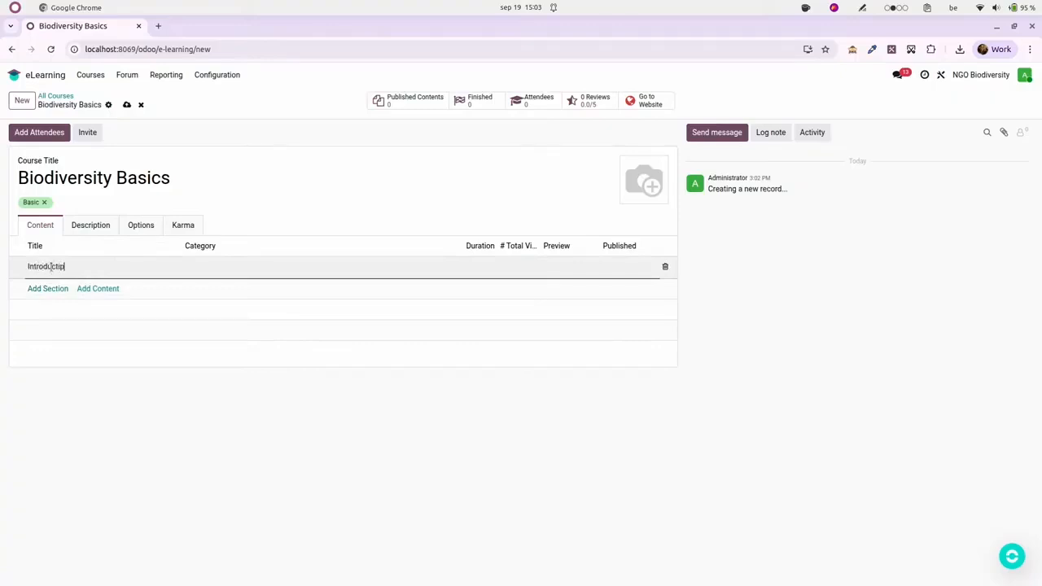
text(Introduction)
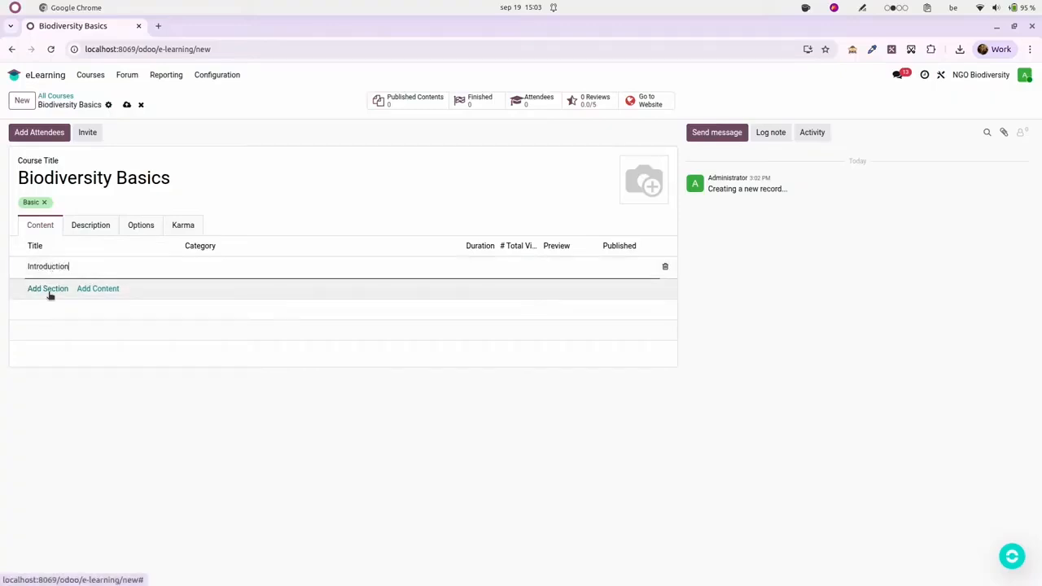
click(49, 289)
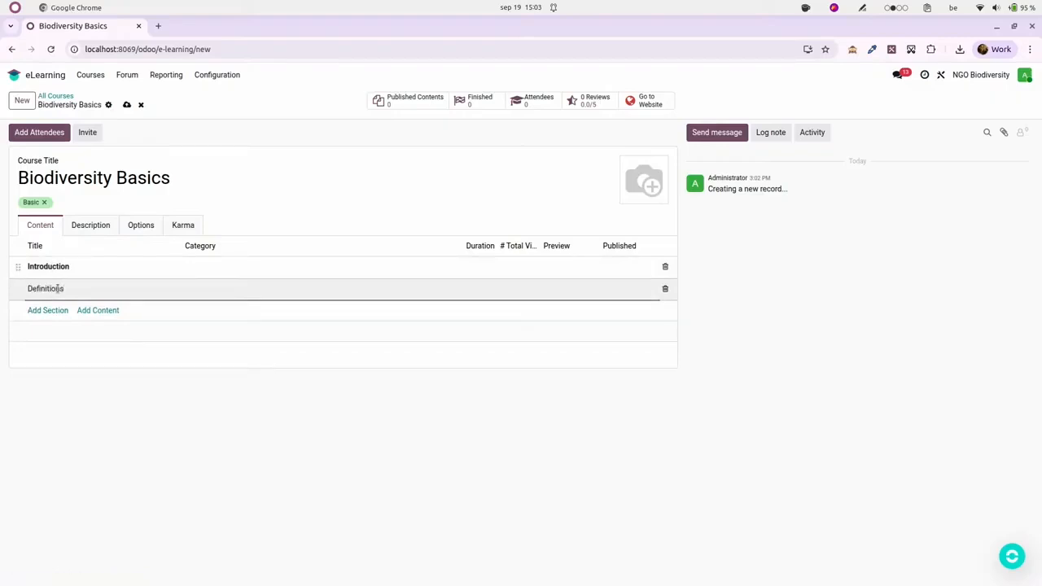
click(49, 310)
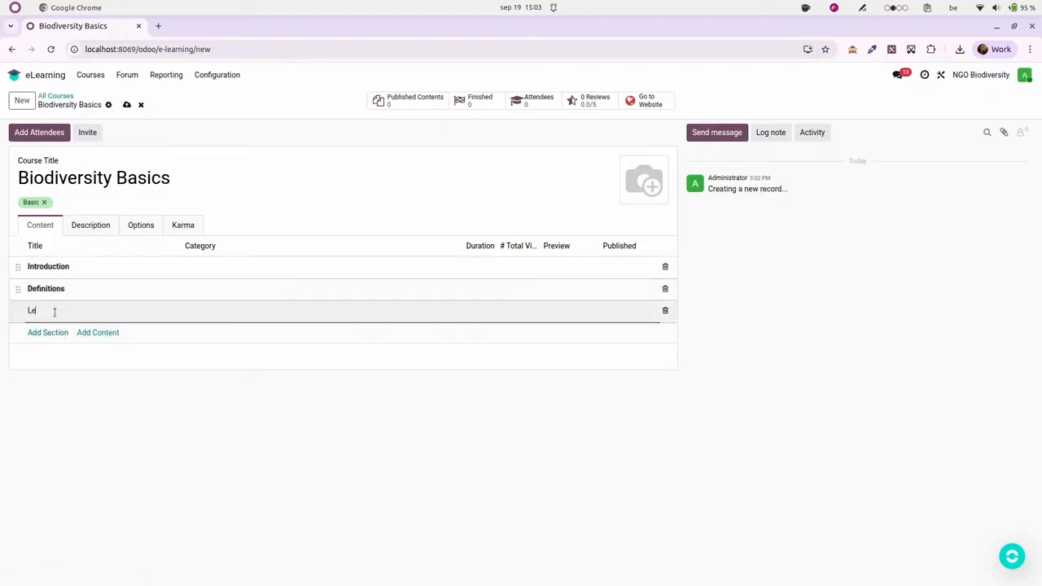
text(Levels of biodiversity)
click(103, 415)
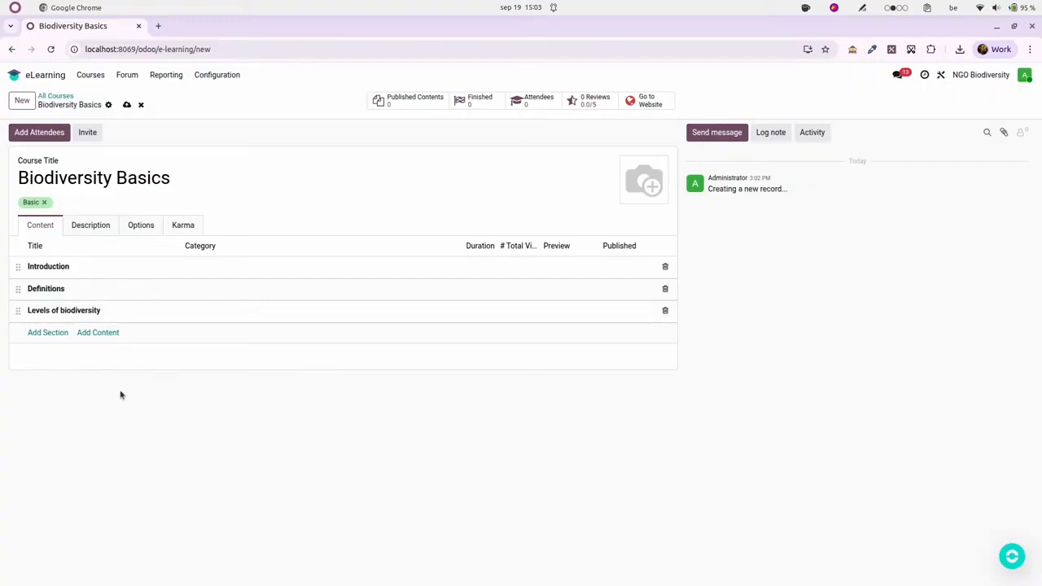
Step: Create a content item titled "What is biodiversity" and set its content type to Video
click(114, 332)
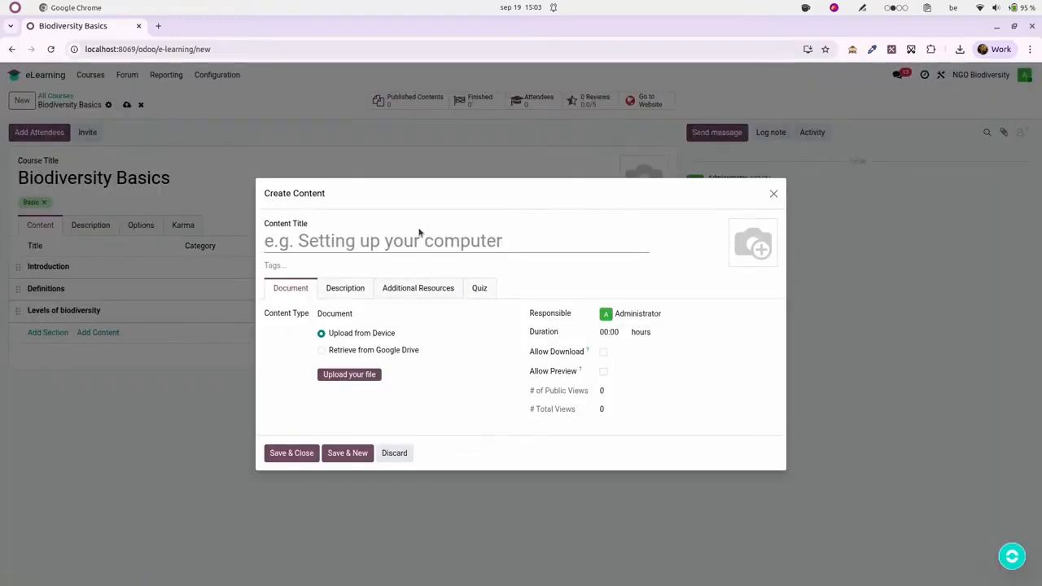
text(What is )
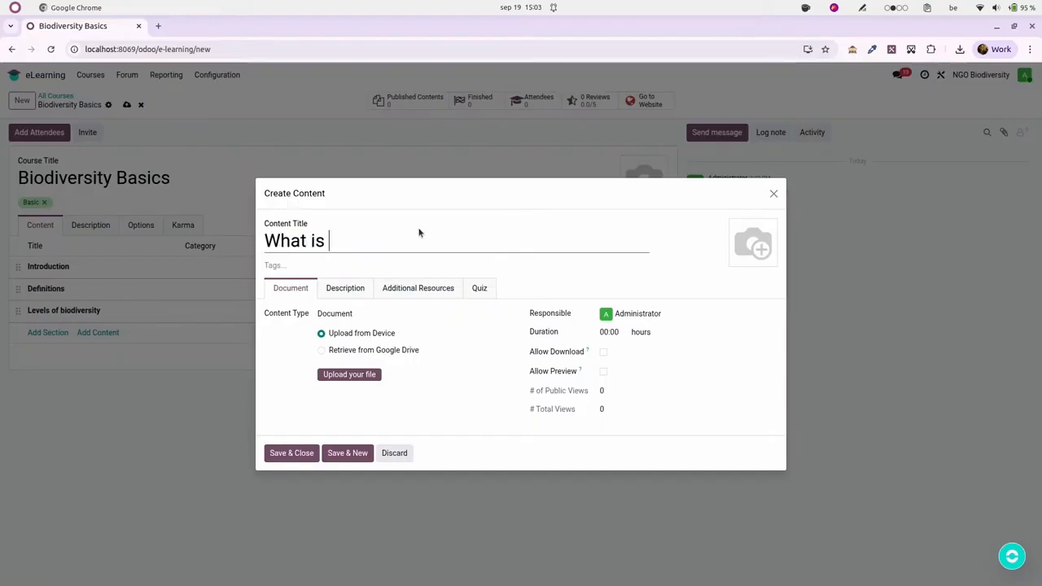
text(biodiversity)
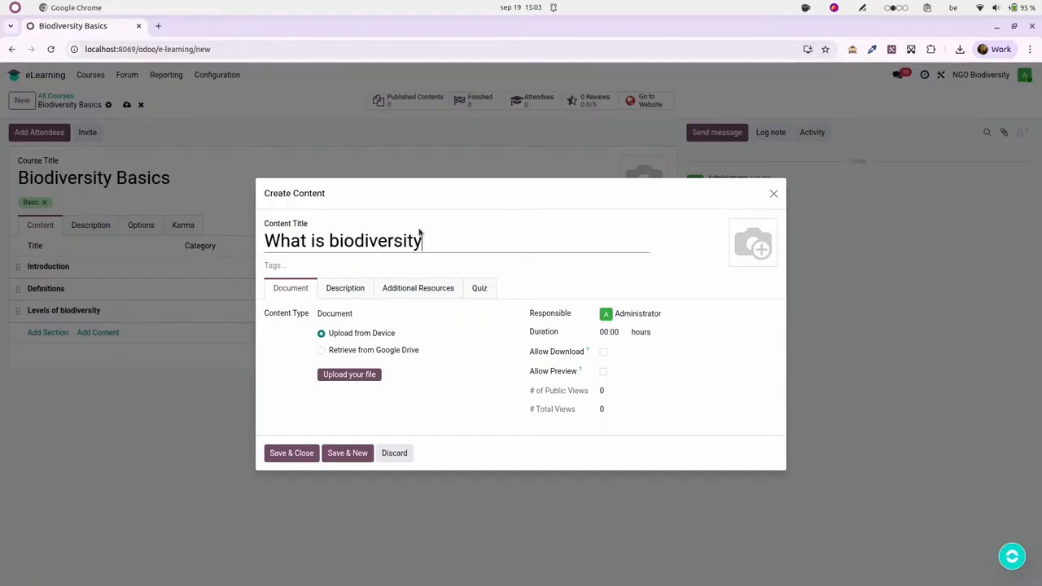
click(562, 272)
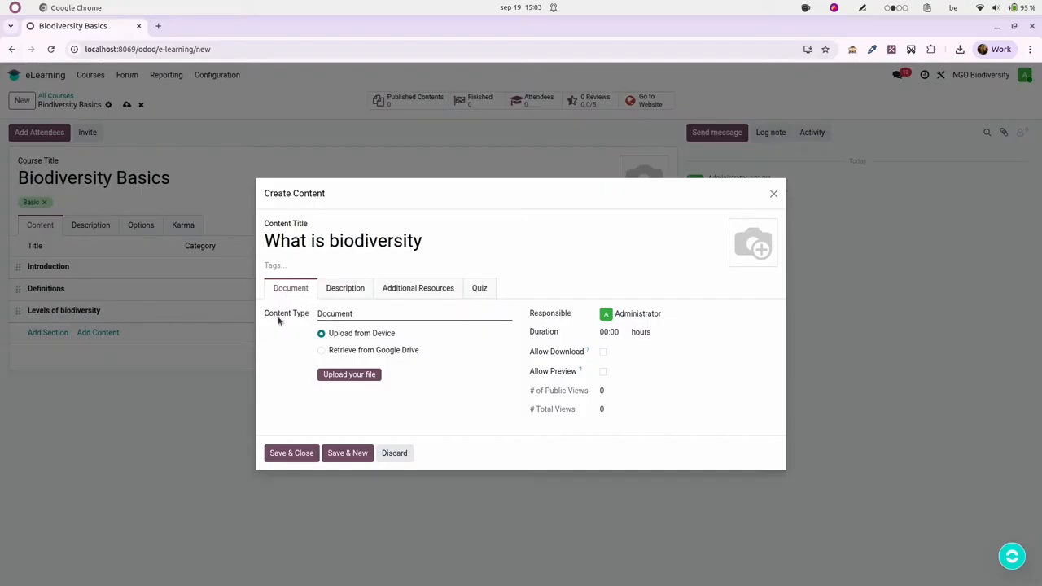
click(392, 316)
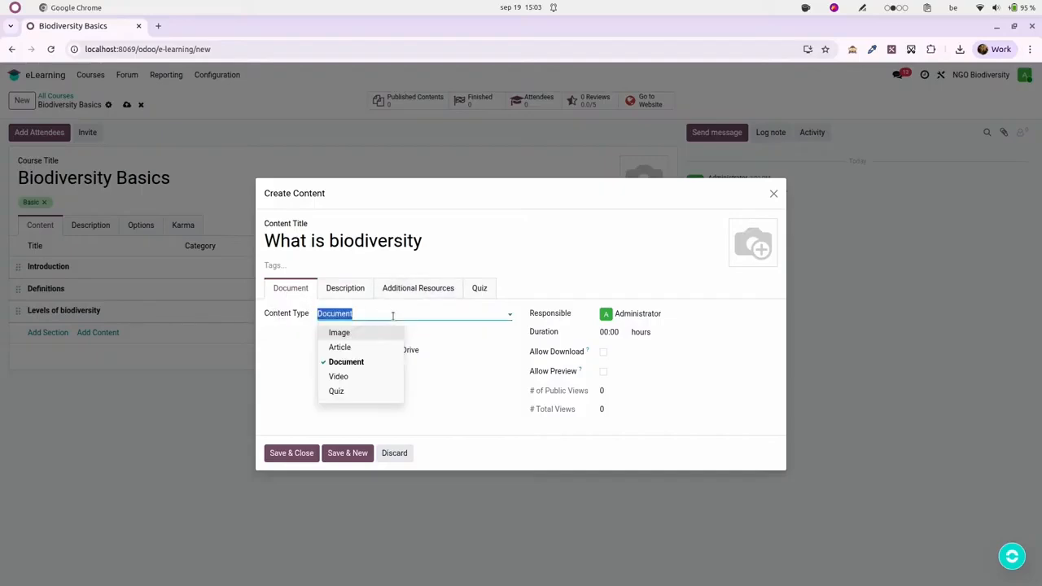
click(372, 377)
click(416, 396)
Step: Copy the YouTube link from the "Content - Elearning talk" document in Google Docs and enter it as the content's video link in Odoo
key(ctrl+alt+Right)
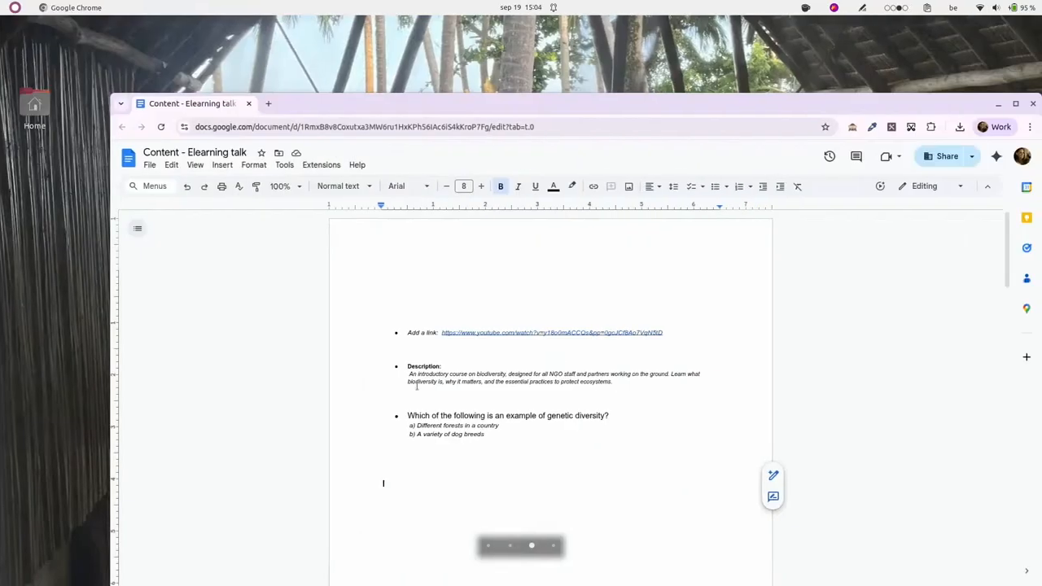
drag(670, 334, 442, 333)
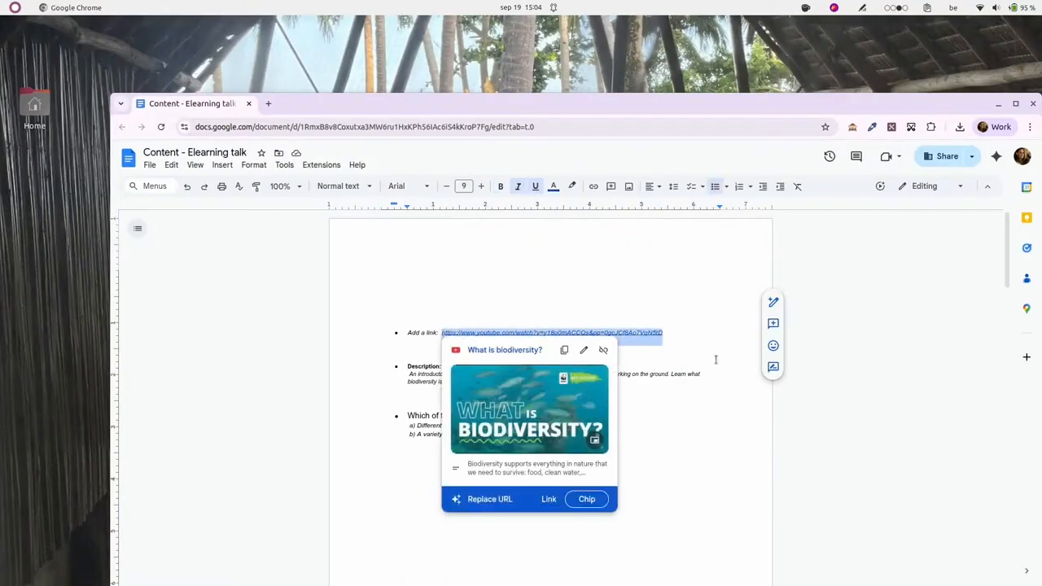
key(ctrl+alt+Left)
click(453, 344)
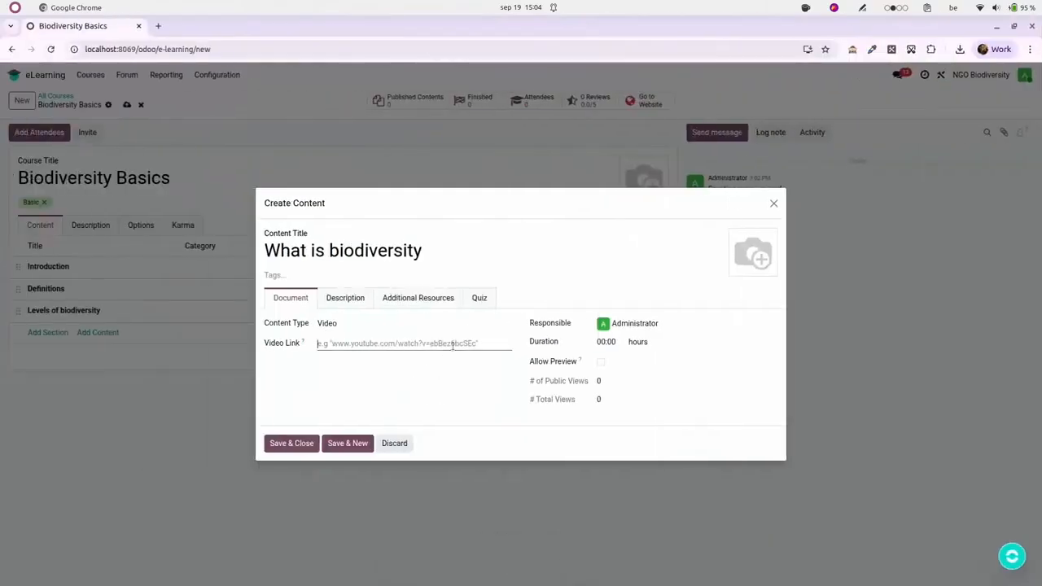
text(https://www.youtube.com/watch?v=y18o0mACCQs&pp=0gcJCf8Ao7VqN5tD)
click(471, 407)
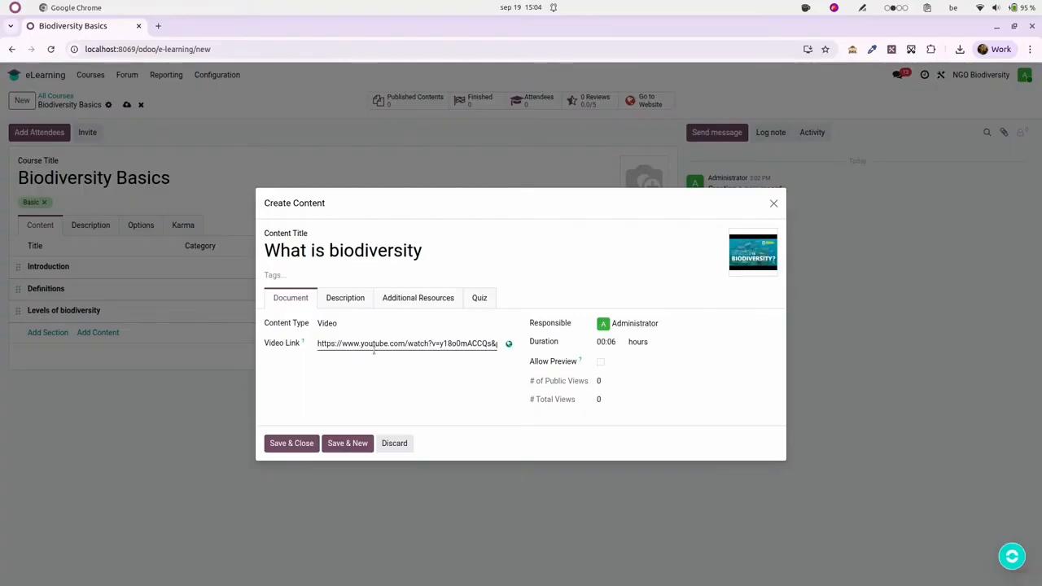
Step: Review the video content's description and additional resources, and save it while opening a new content item
click(346, 299)
drag(284, 322, 436, 383)
click(436, 383)
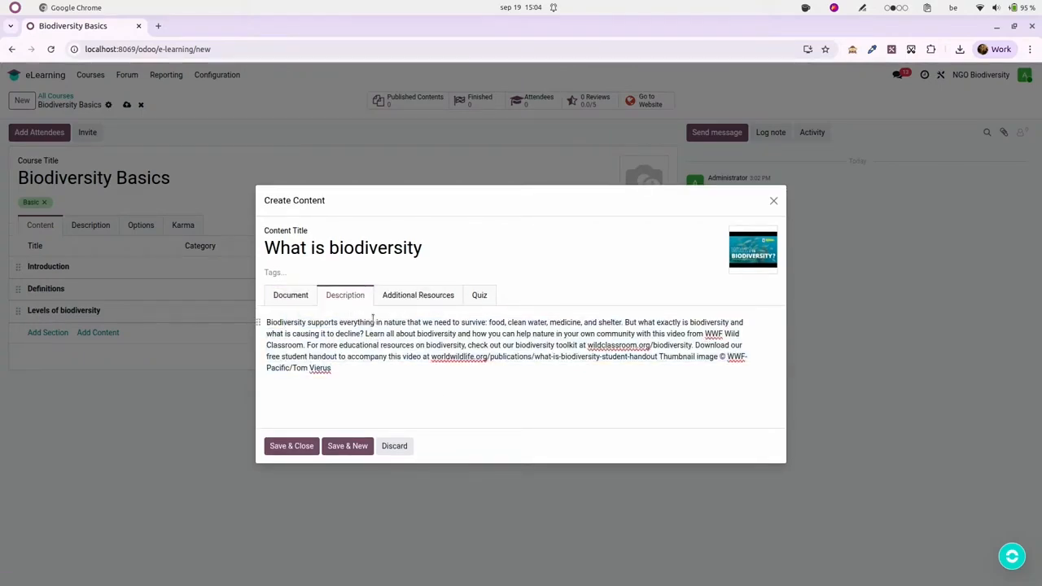
click(420, 298)
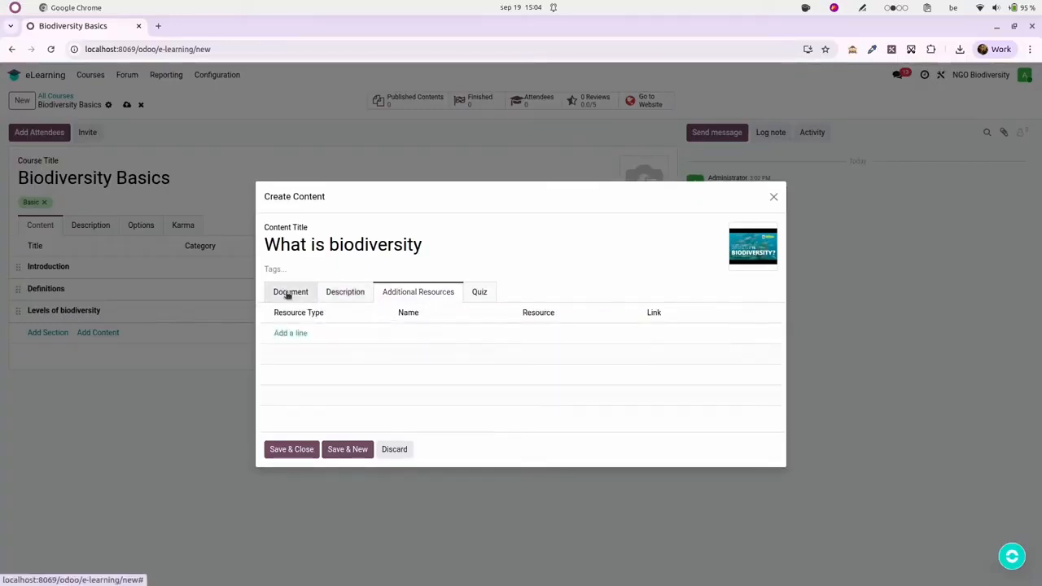
click(312, 293)
click(434, 300)
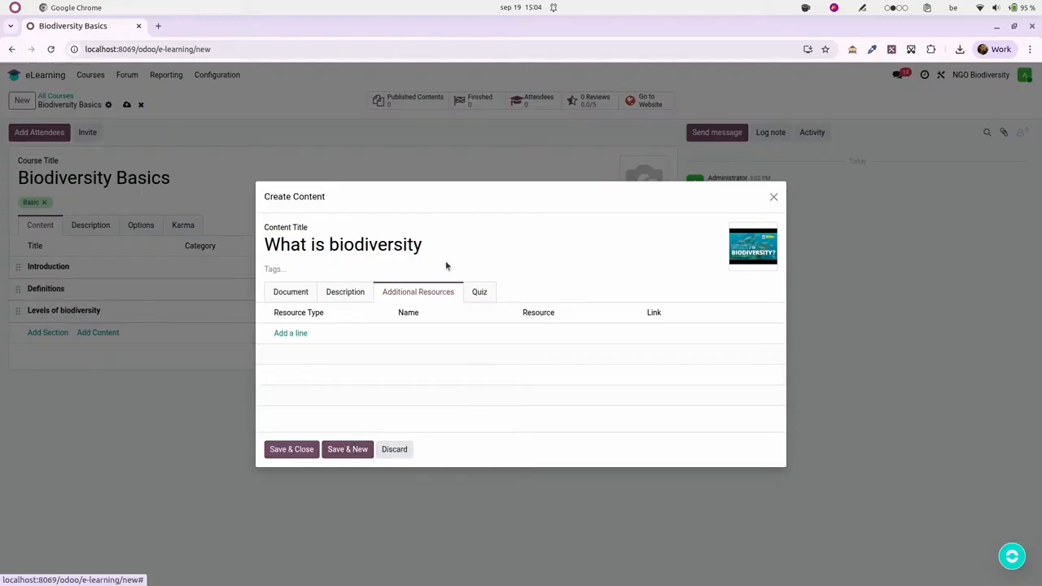
click(358, 453)
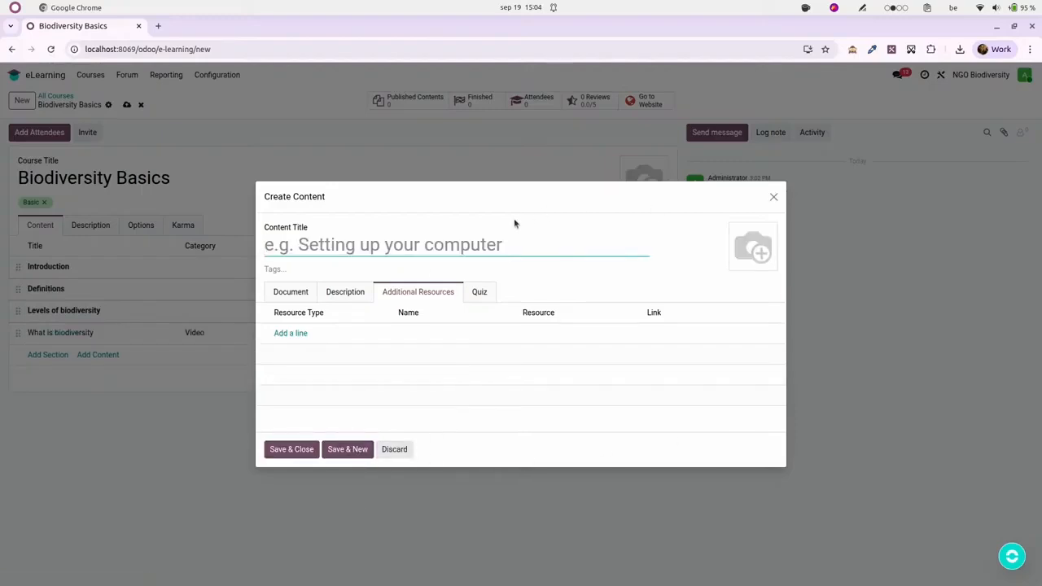
Step: Title the new content "Key concepts and definitions" and upload Key_Terms_and_Definitions_in_Biodiversity.pdf from the device as its document
text(Key concepts and definitions)
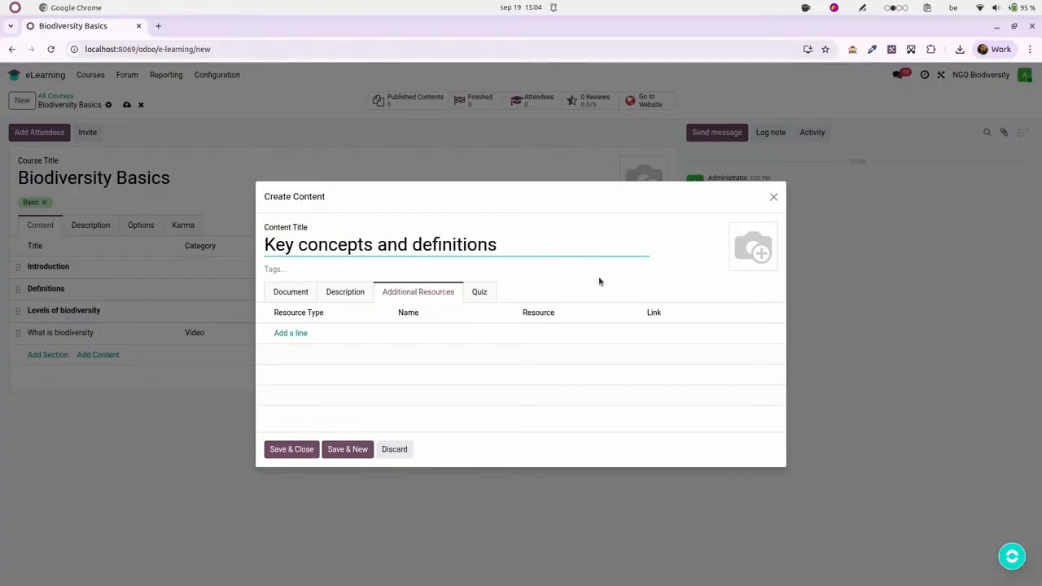
click(295, 290)
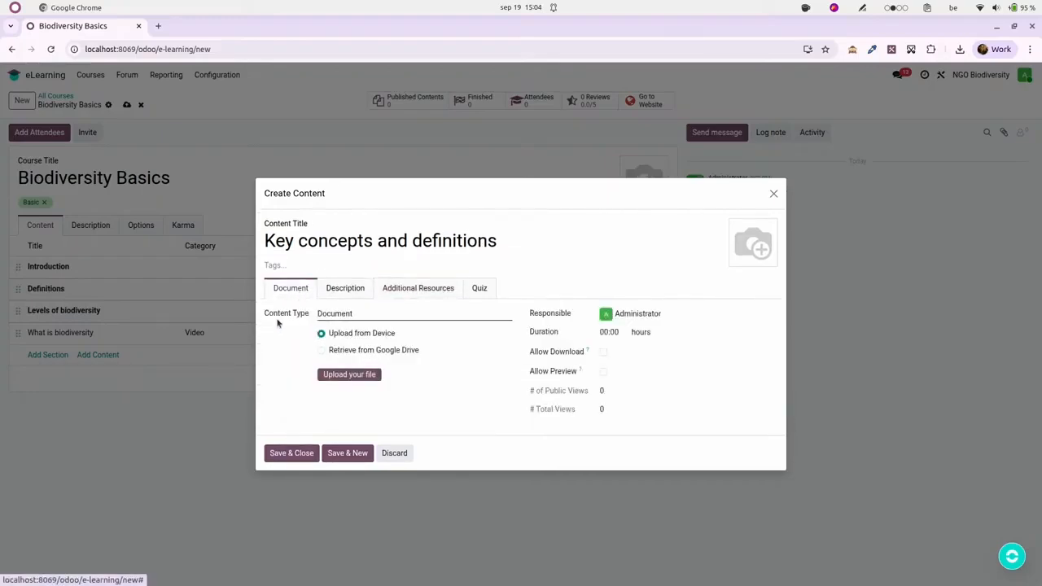
drag(281, 316, 300, 317)
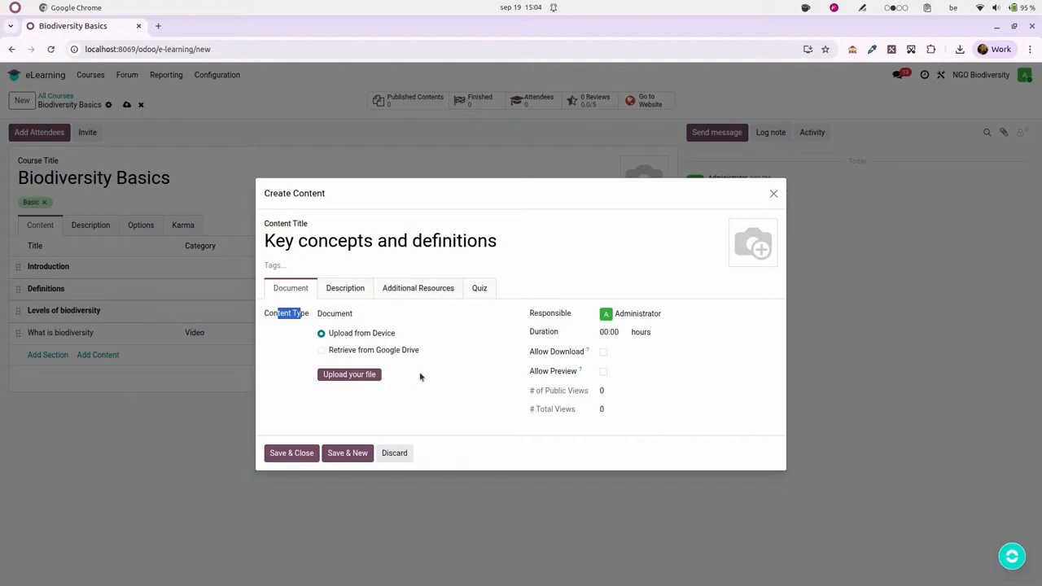
click(348, 374)
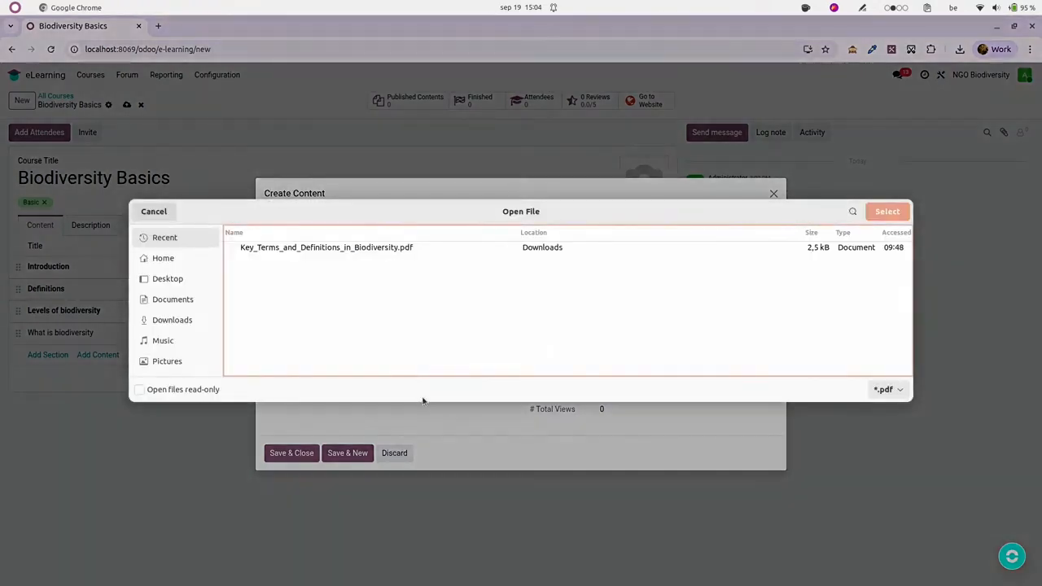
double_click(382, 247)
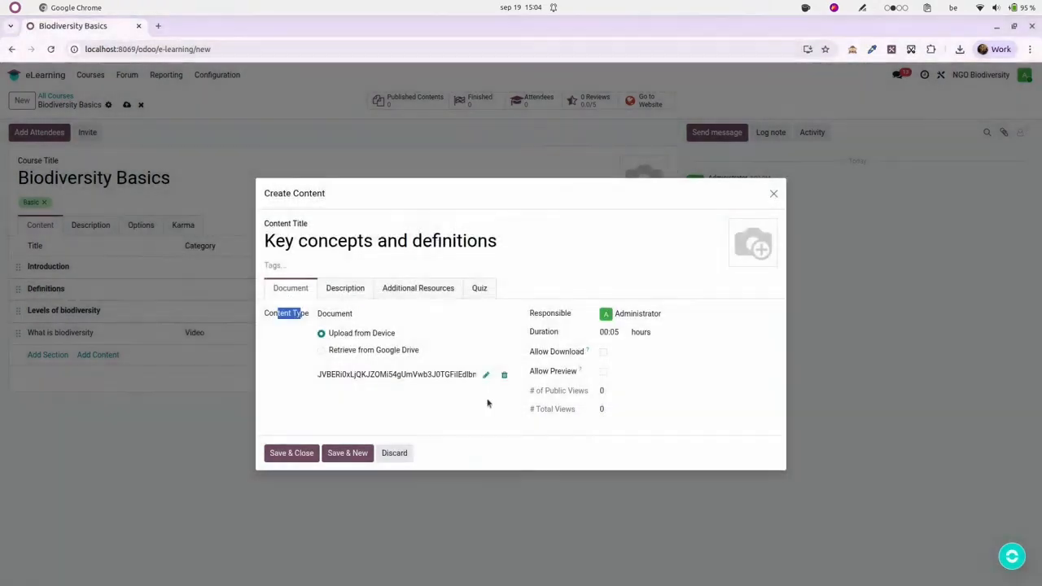
Step: Allow attendees to download the "Key concepts and definitions" document
drag(537, 355, 601, 355)
click(636, 354)
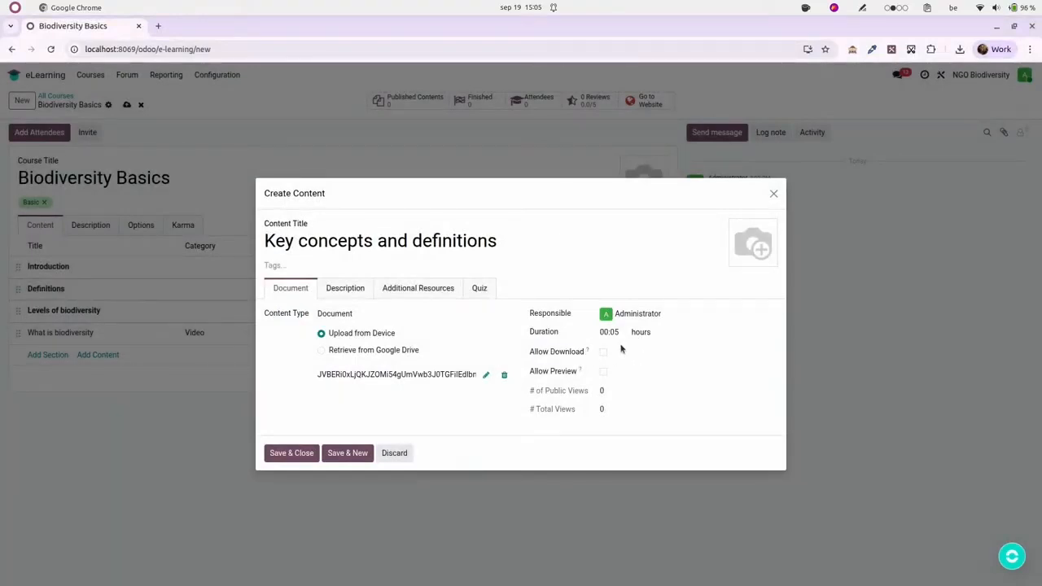
click(603, 351)
Step: Add the quiz question "Which of the following is an example of genetic diversity?" to the content, copying it from the Google Docs document
click(490, 290)
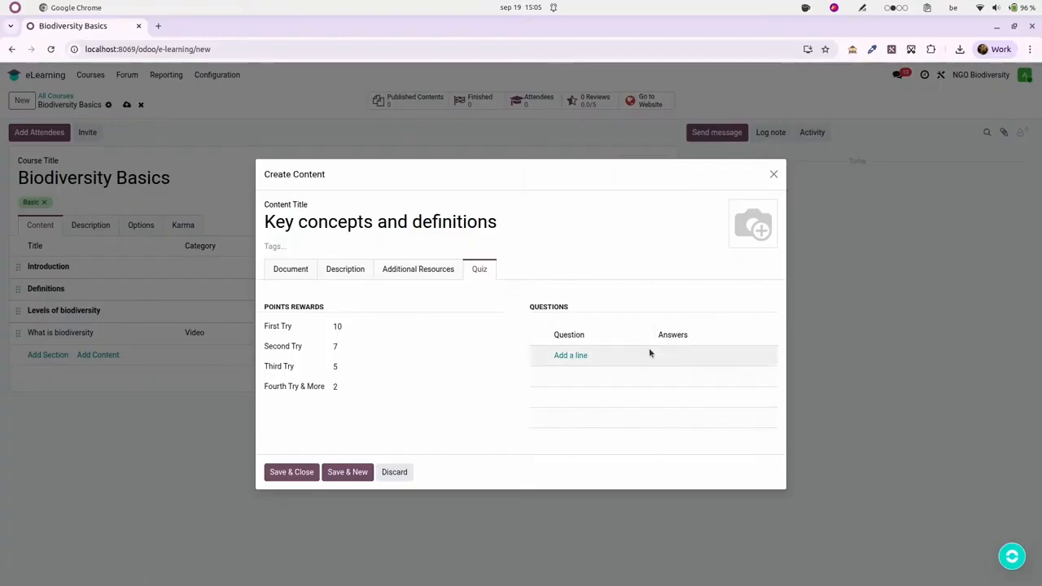
key(alt+Tab)
click(598, 387)
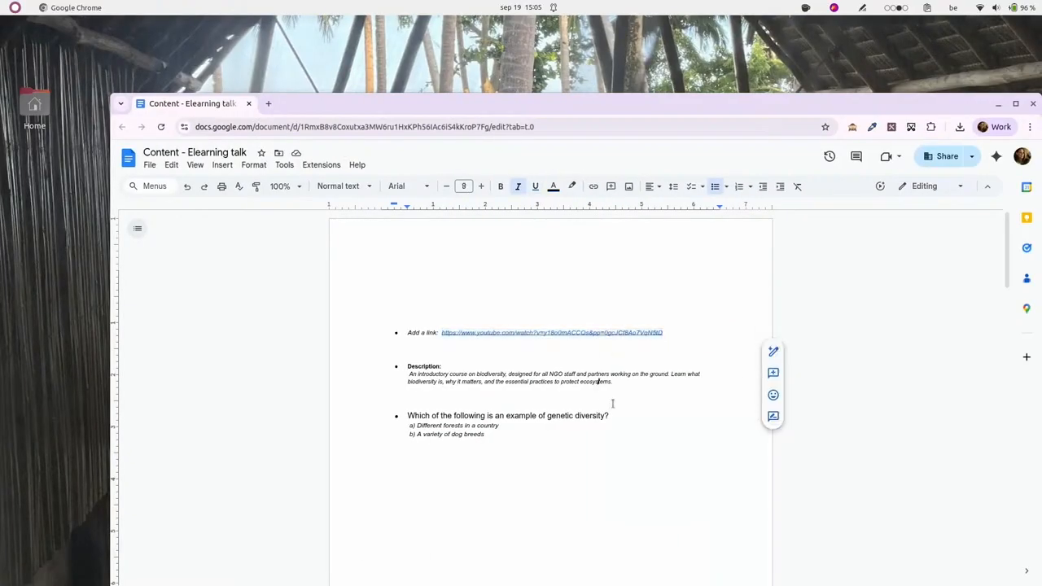
drag(634, 423, 405, 420)
key(ctrl+c)
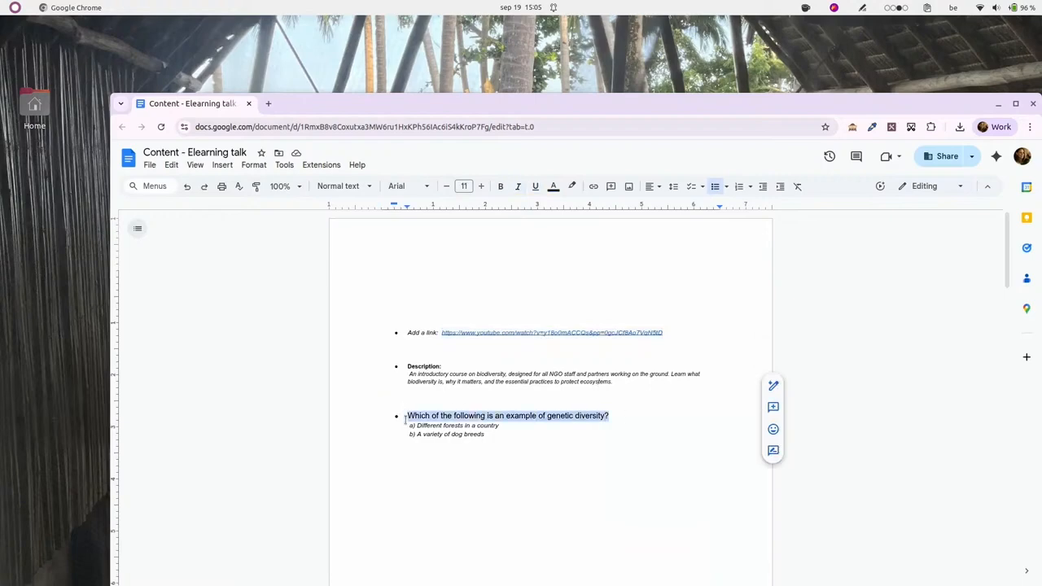
key(alt+Tab)
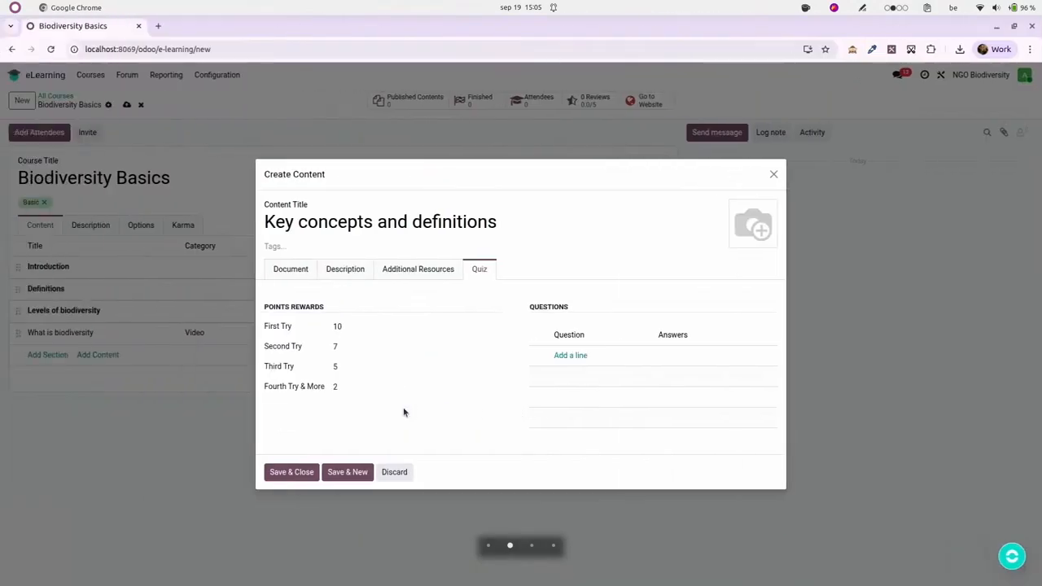
click(579, 356)
key(ctrl+v)
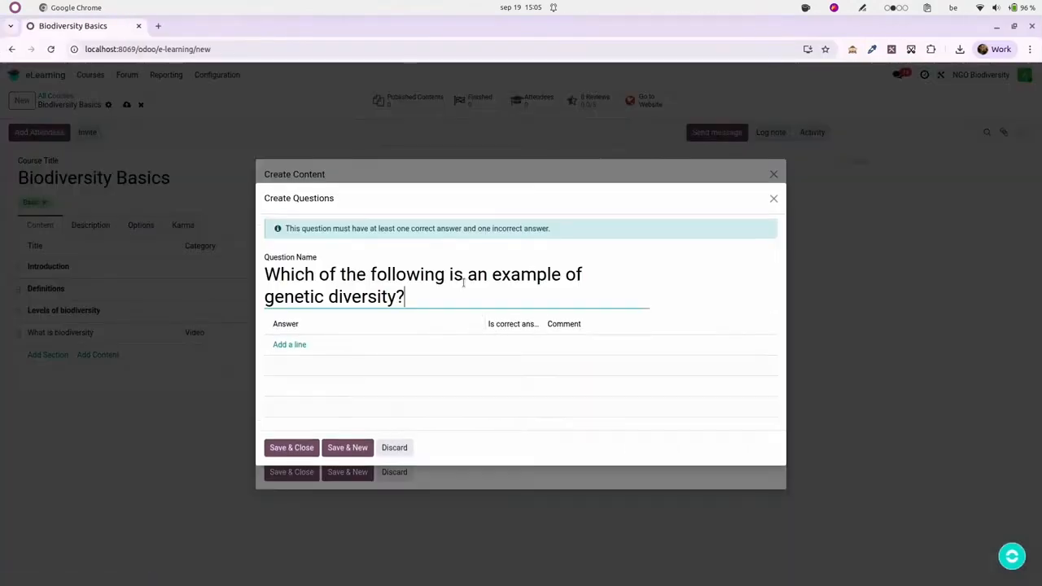
Step: Add "Different forests in a country" as the first answer to the question, copying the text from the Google Docs document
click(288, 345)
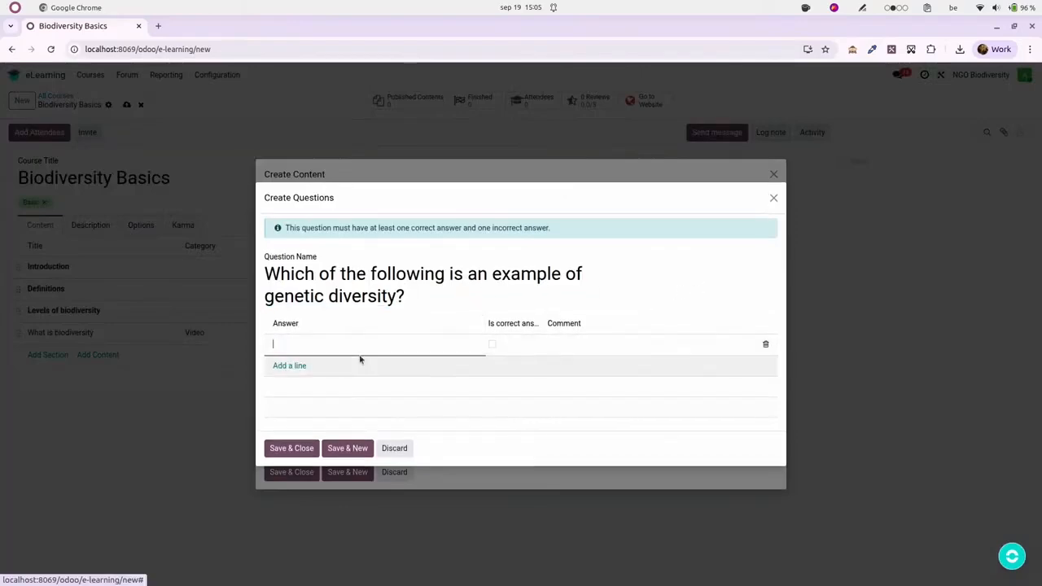
key(ctrl+alt+Right)
key(ctrl+alt+Right)
key(ctrl+alt+Left)
double_click(507, 427)
drag(507, 427, 418, 426)
key(ctrl+c)
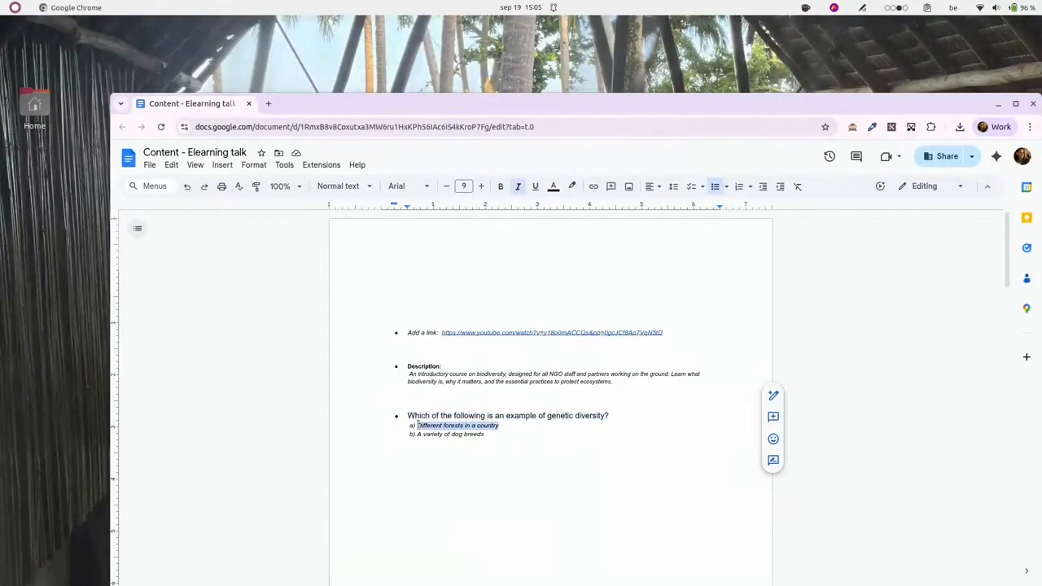
key(ctrl+alt+Right)
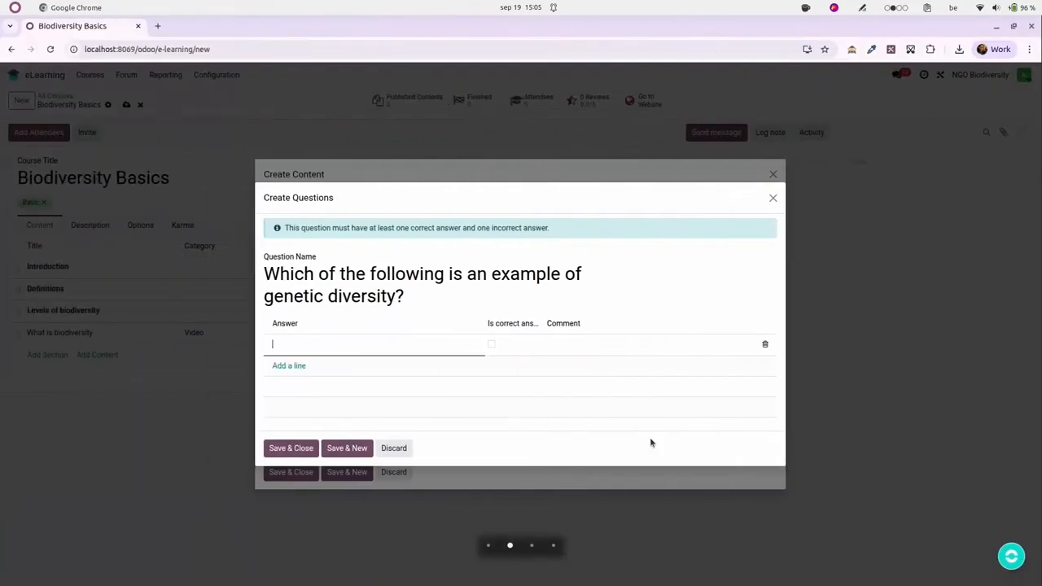
key(ctrl+v)
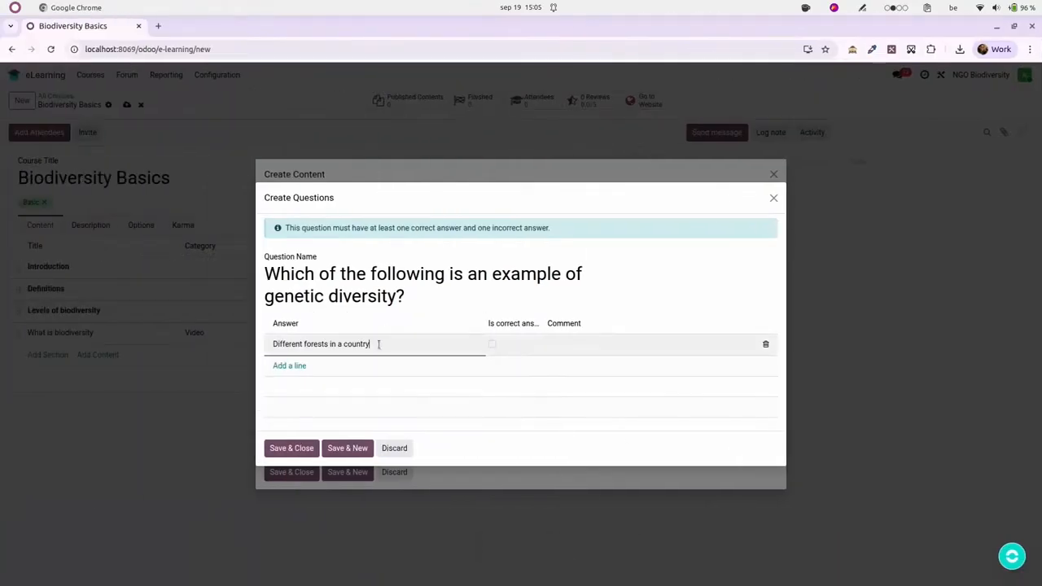
Step: Add "A variety of dog breeds" as the second answer to the question, copying the text from the Google Docs document
click(302, 366)
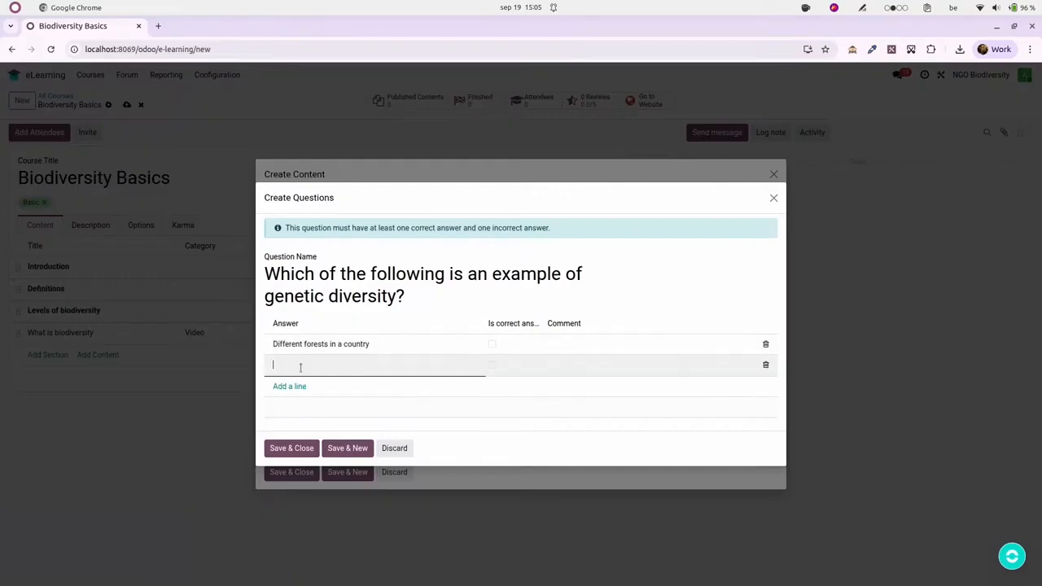
key(ctrl+alt+Left)
drag(487, 434, 417, 433)
key(ctrl+c)
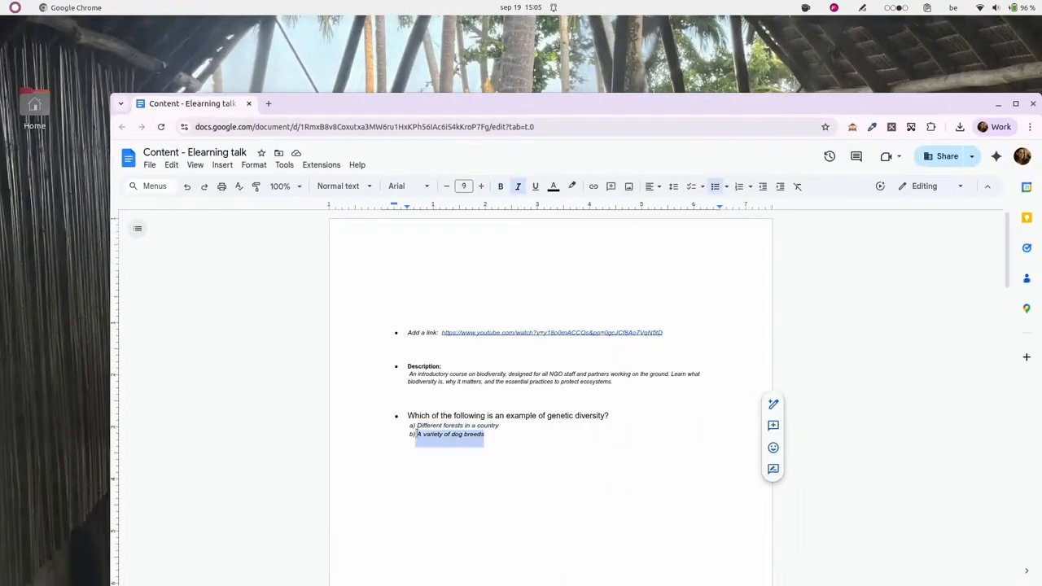
key(ctrl+alt+Left)
click(300, 389)
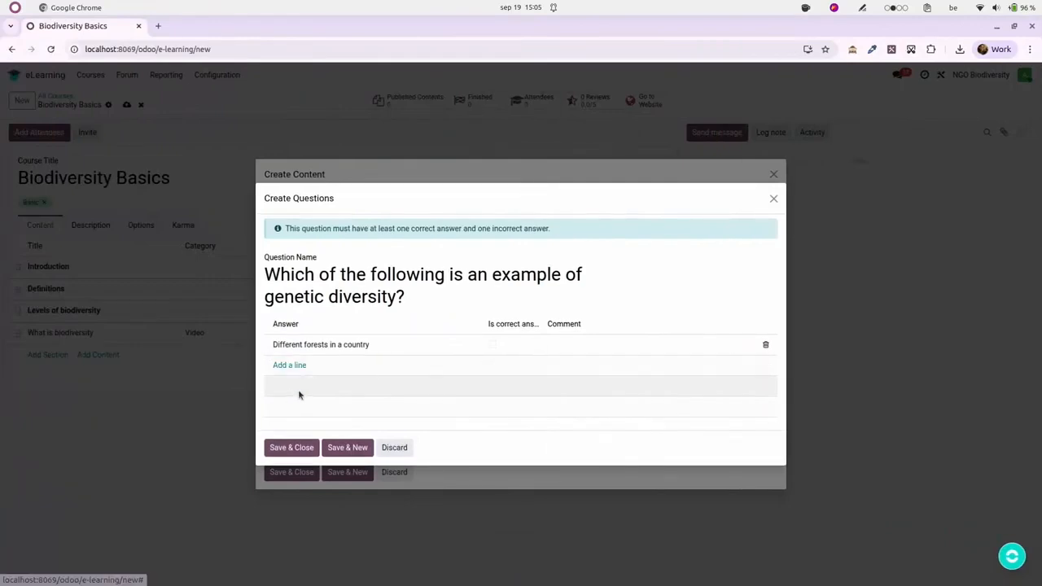
click(307, 365)
key(ctrl+v)
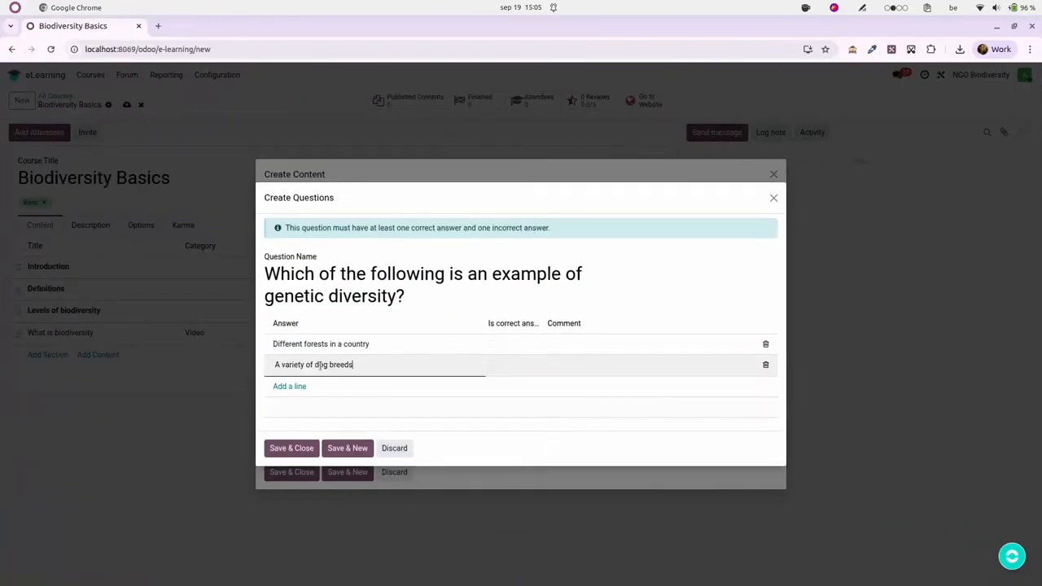
Step: Mark "A variety of dog breeds" as the correct answer and save the quiz question
click(735, 273)
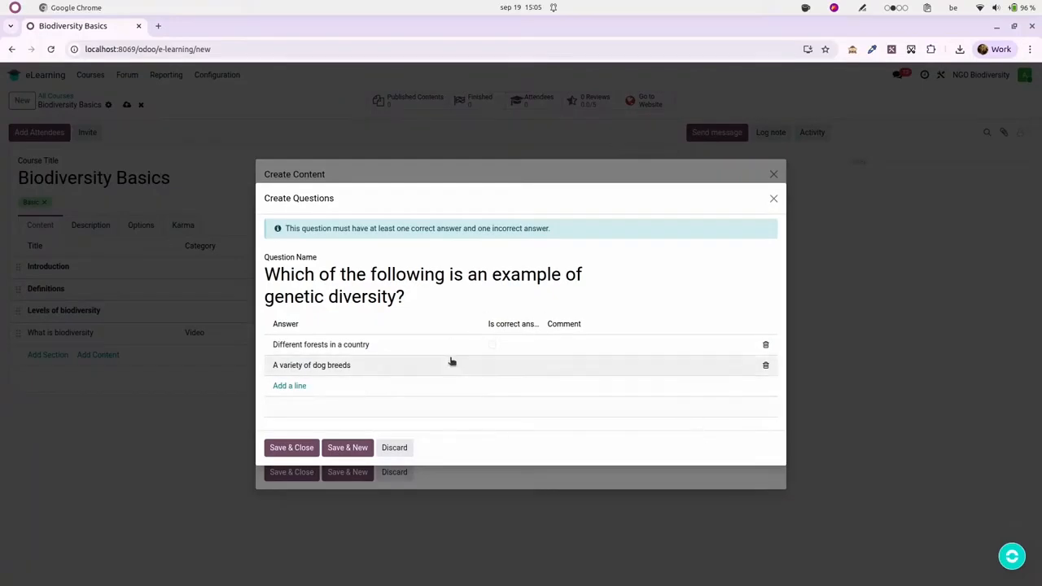
click(492, 365)
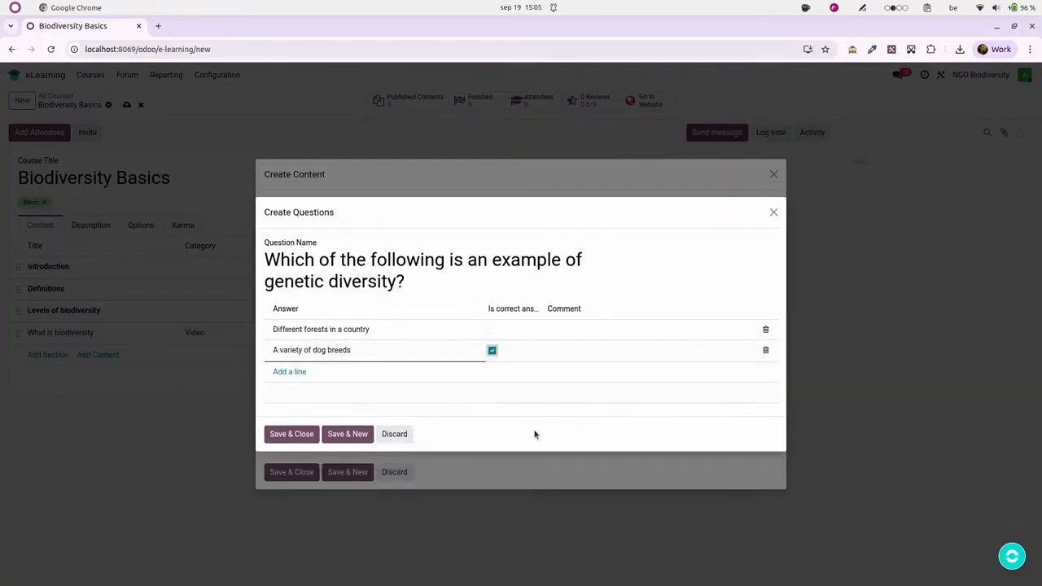
click(292, 434)
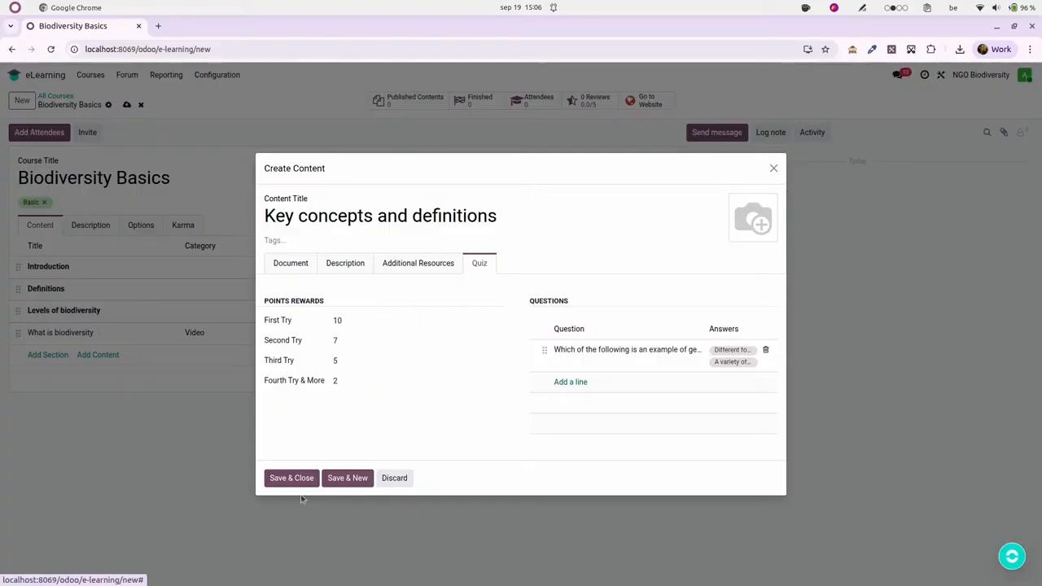
Step: Save the "Key concepts and definitions" content and start another one titled "Level of biodiversity"
click(341, 480)
click(506, 223)
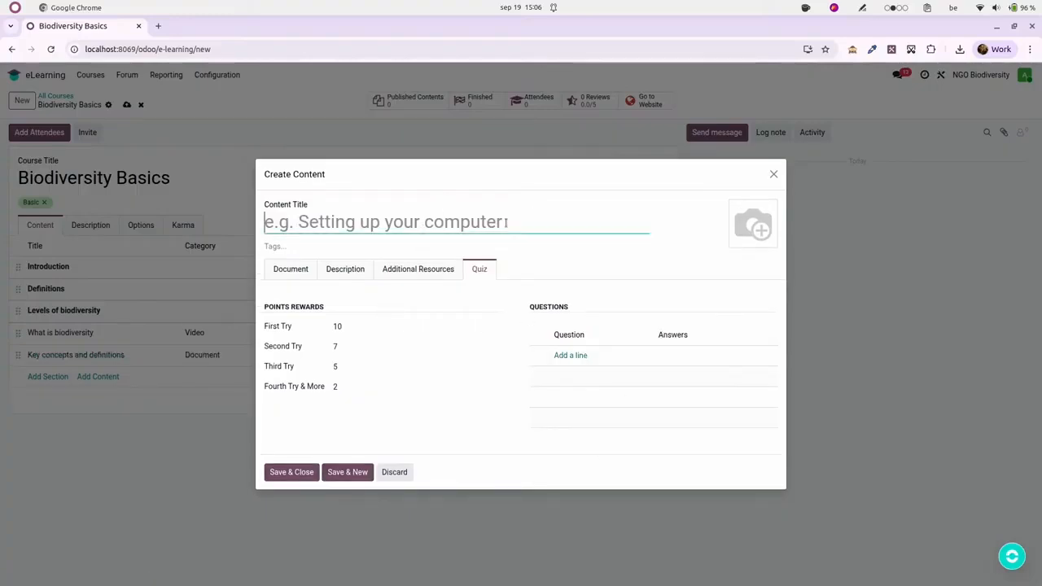
text(Lev)
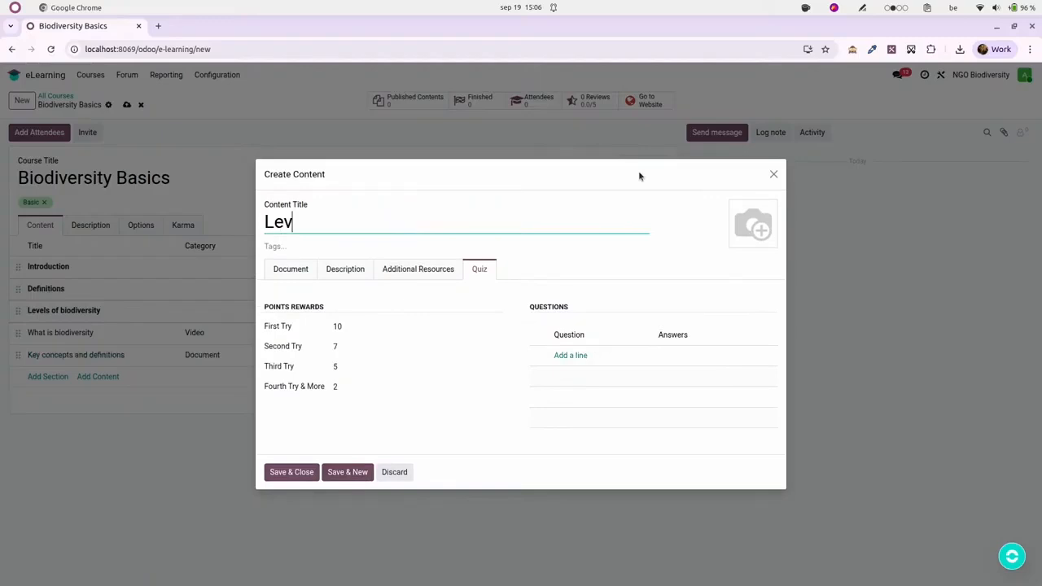
text(el of biodiversity)
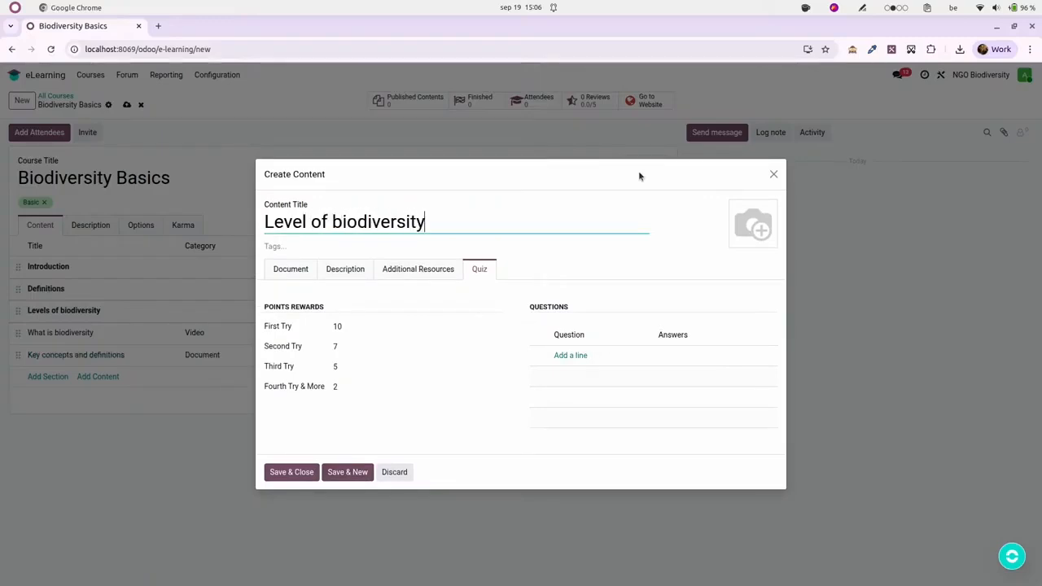
click(653, 234)
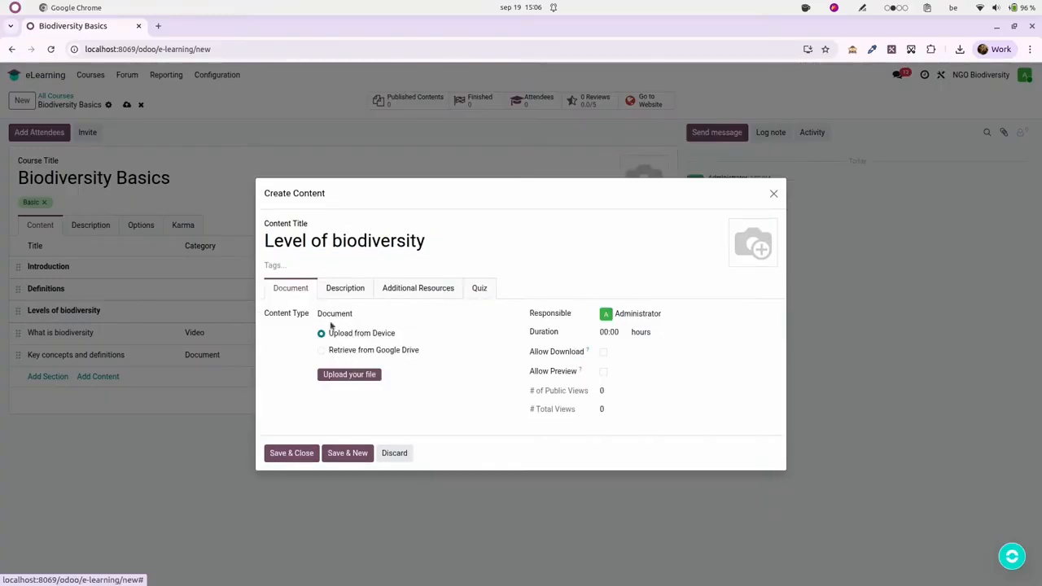
Step: Set the content type to Image, uploading the levels of biodiversity picture from the device, and save the content
click(364, 313)
click(363, 332)
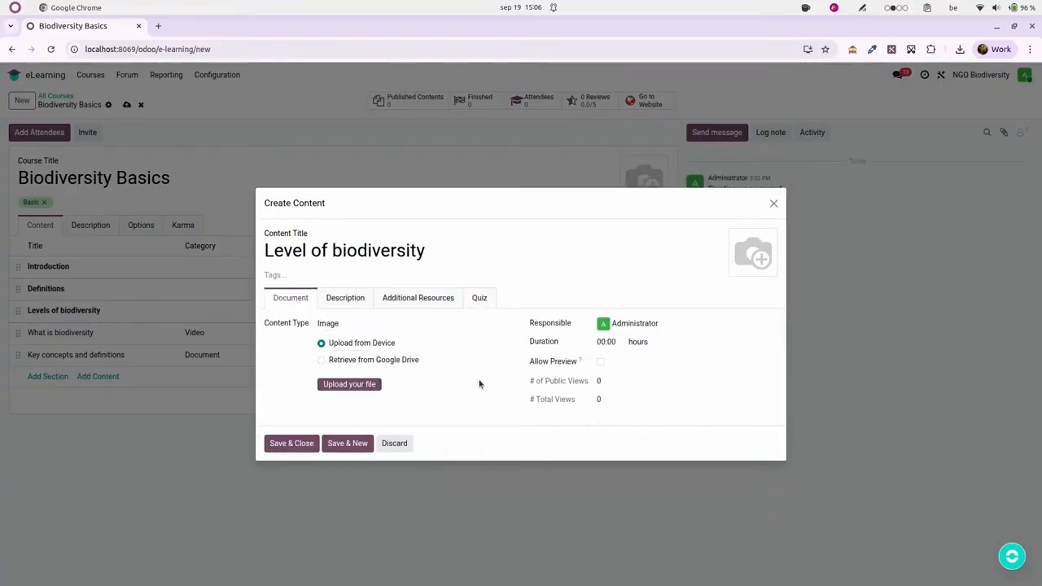
click(368, 384)
double_click(359, 247)
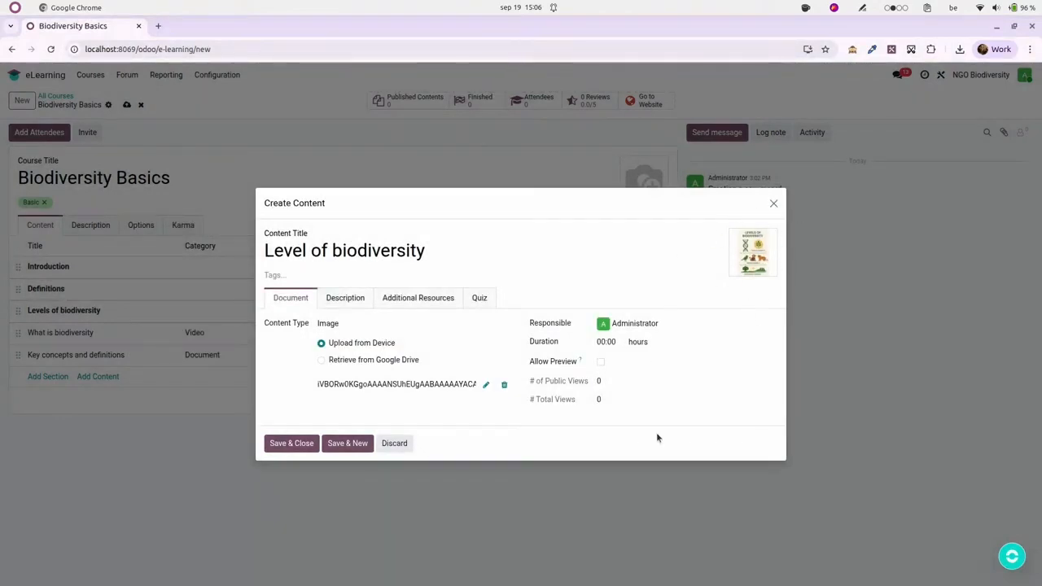
click(303, 444)
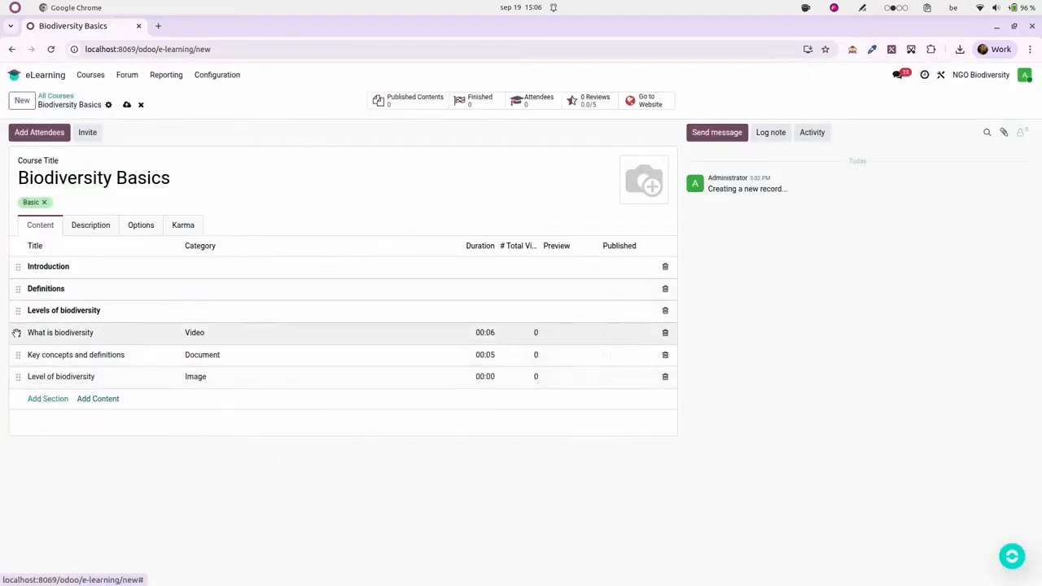
Step: Reorder the course content so "What is biodiversity" falls under Introduction and "Key concepts and definitions" under Definitions
drag(18, 332, 18, 287)
drag(18, 353, 24, 331)
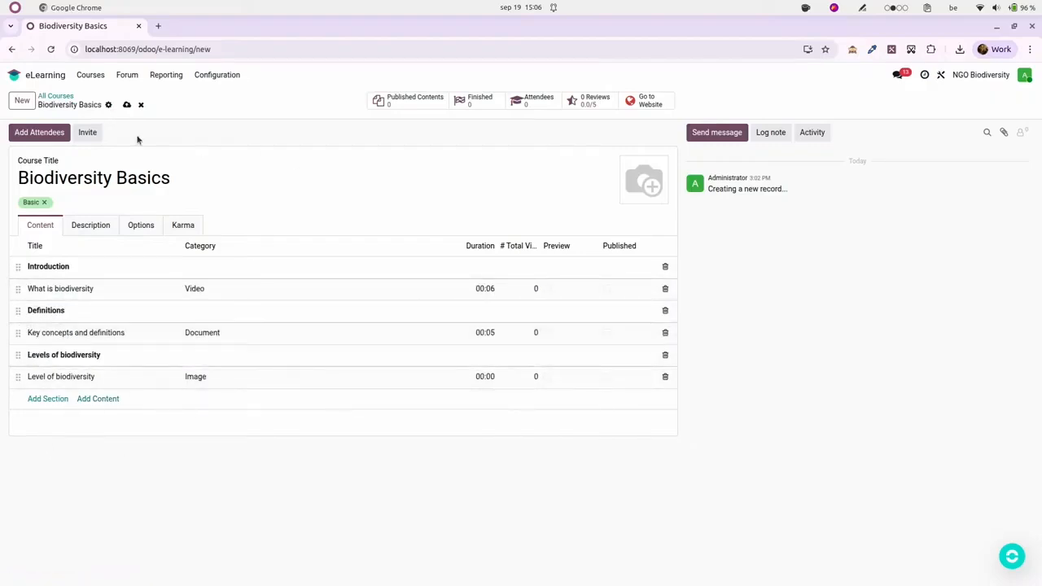
Step: Fill in the course description with the "An introductory course on biodiversity, designed for all NGO staff and partners" paragraph copied from the Google Docs document
click(94, 231)
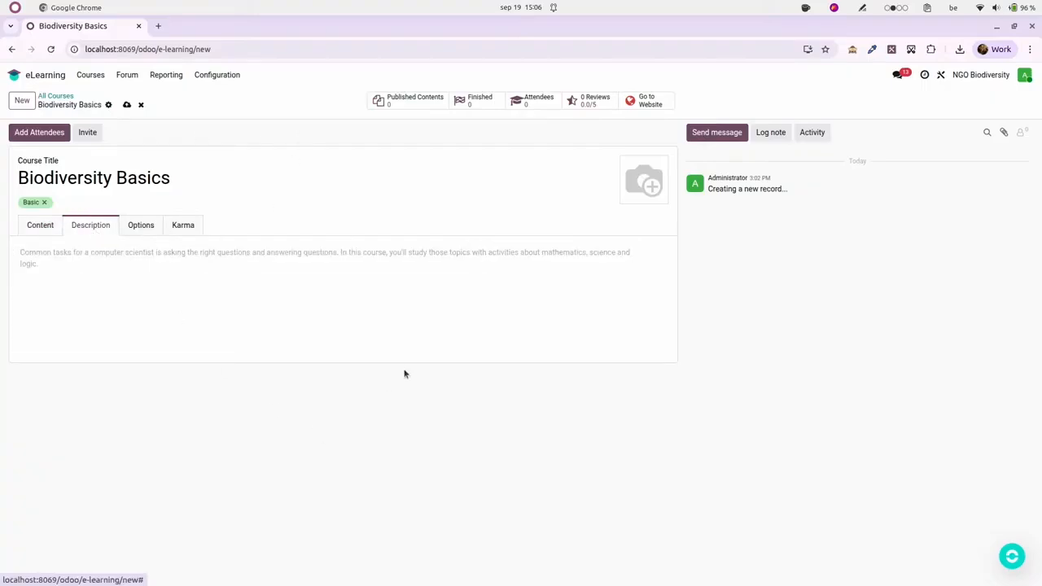
key(ctrl+alt+Right)
drag(610, 395, 394, 373)
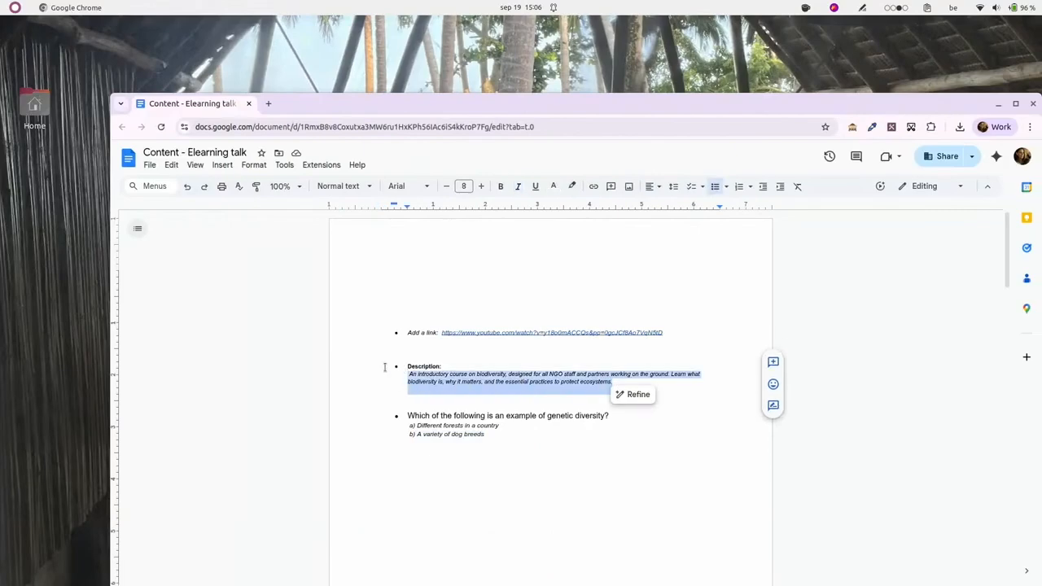
key(ctrl+c)
key(ctrl+alt+Left)
click(543, 300)
key(ctrl+v)
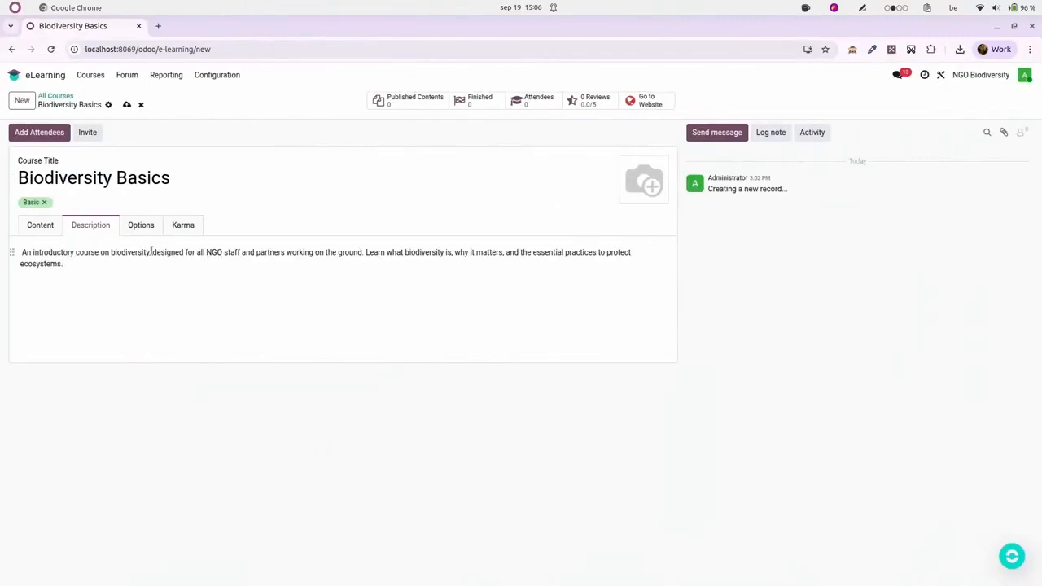
Step: Open the course options and check the Allow Reviews setting
click(142, 227)
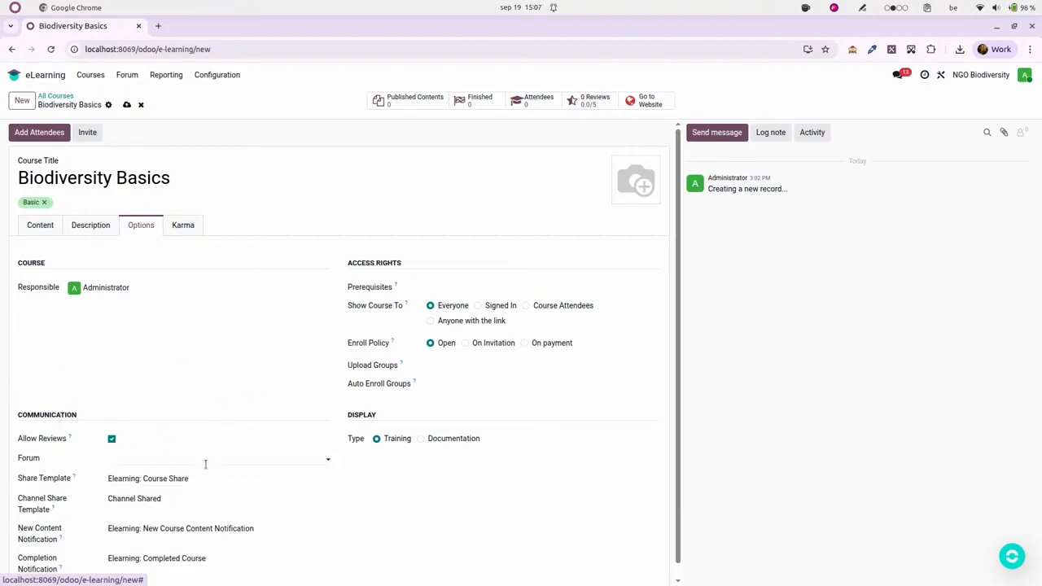
drag(25, 438, 71, 440)
click(61, 442)
click(112, 439)
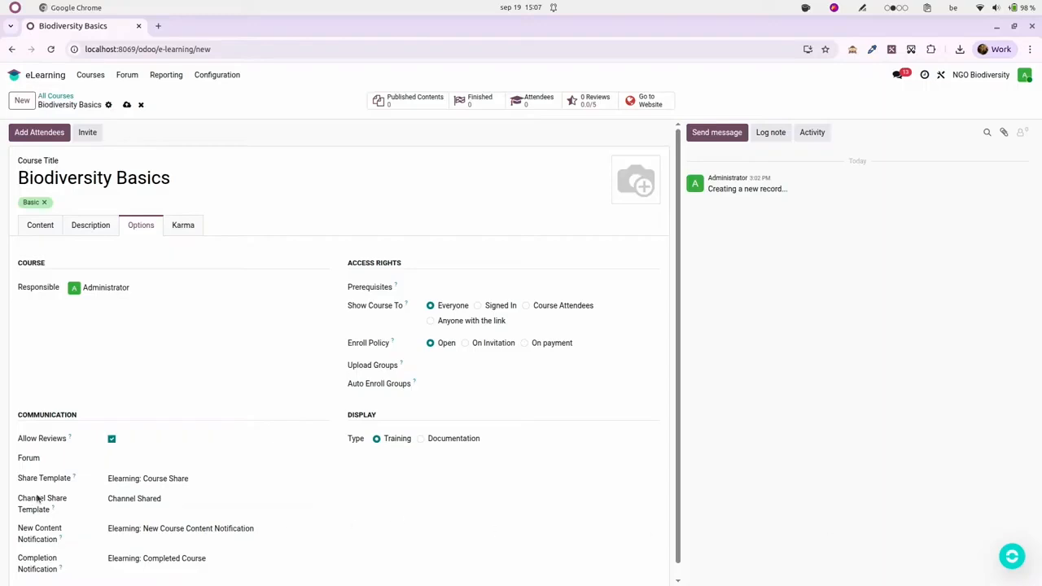
Step: Create a new forum for the course named "Biodiversity Basics"
drag(20, 458, 37, 461)
click(118, 461)
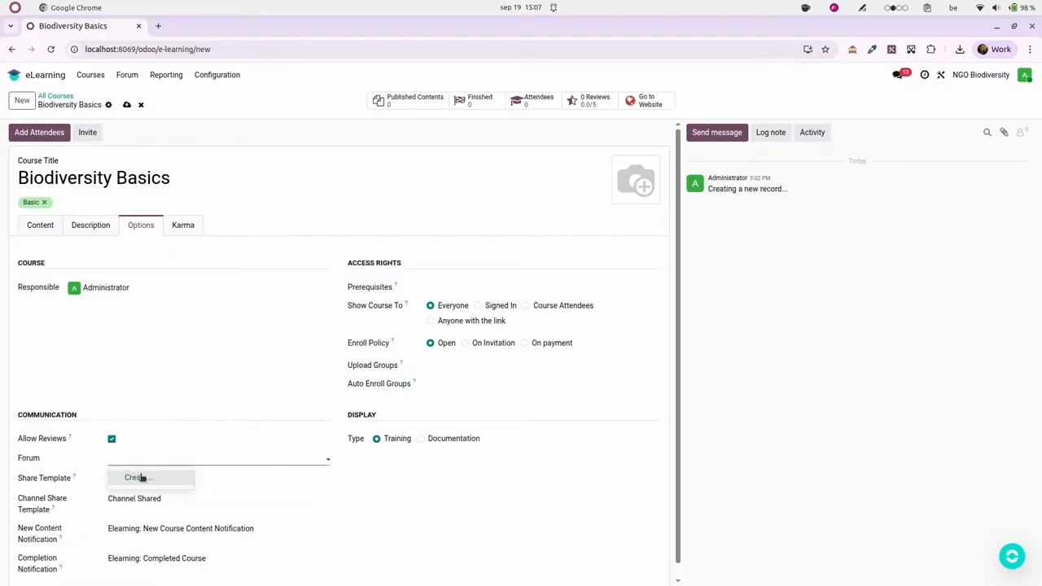
click(140, 477)
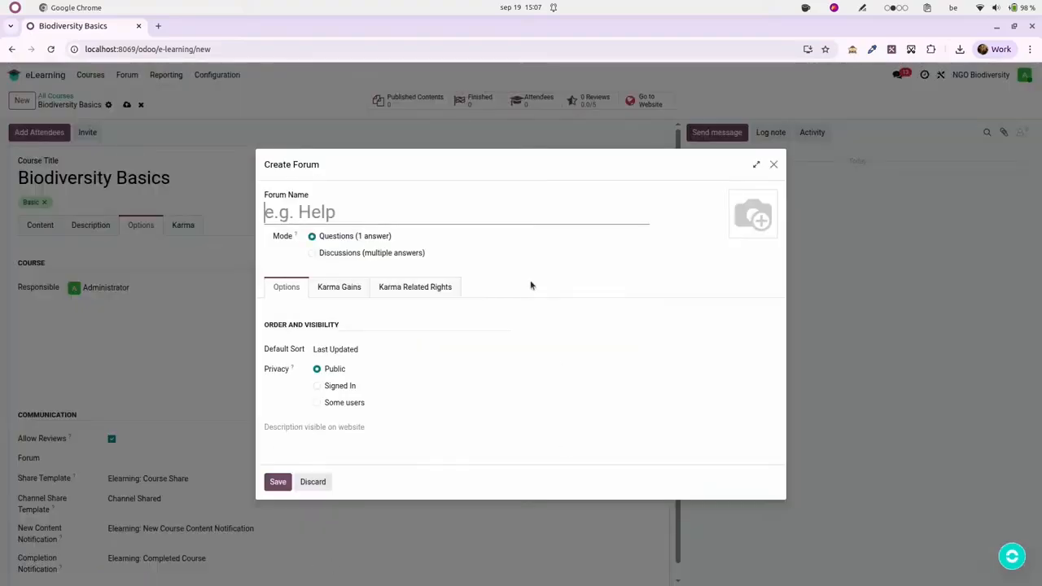
text(Biodi)
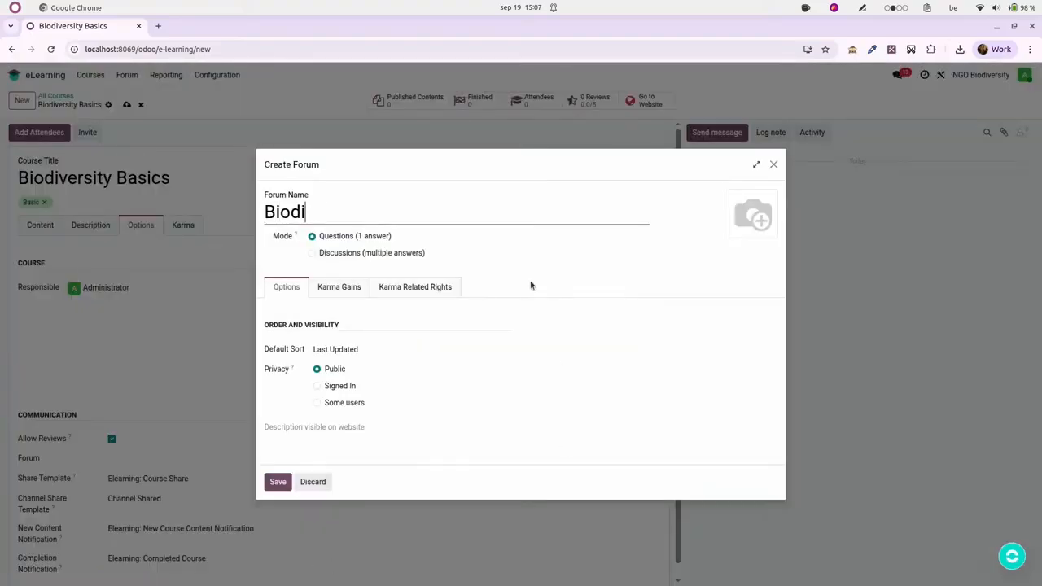
text(versity Basics)
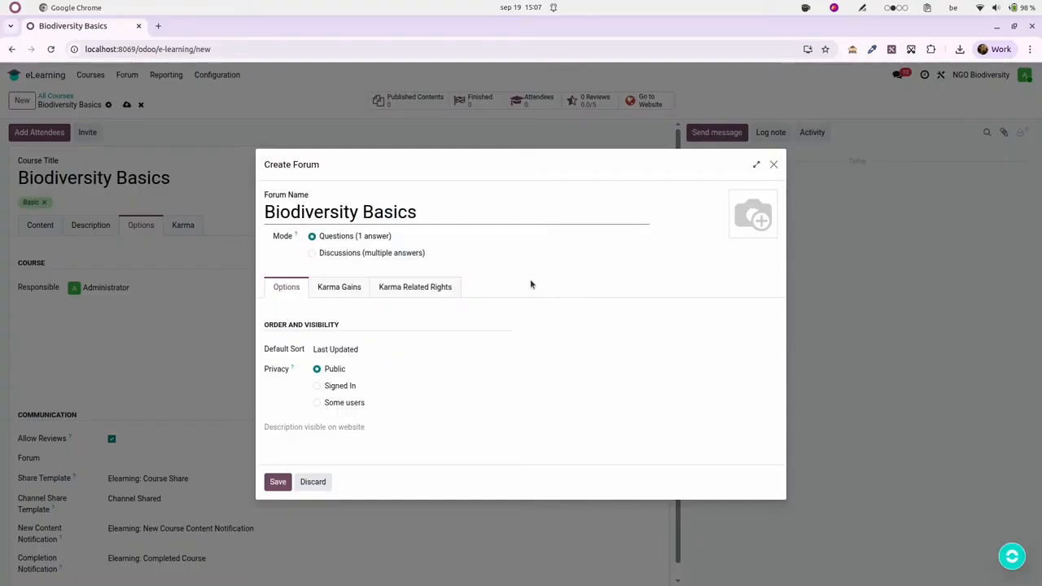
click(537, 284)
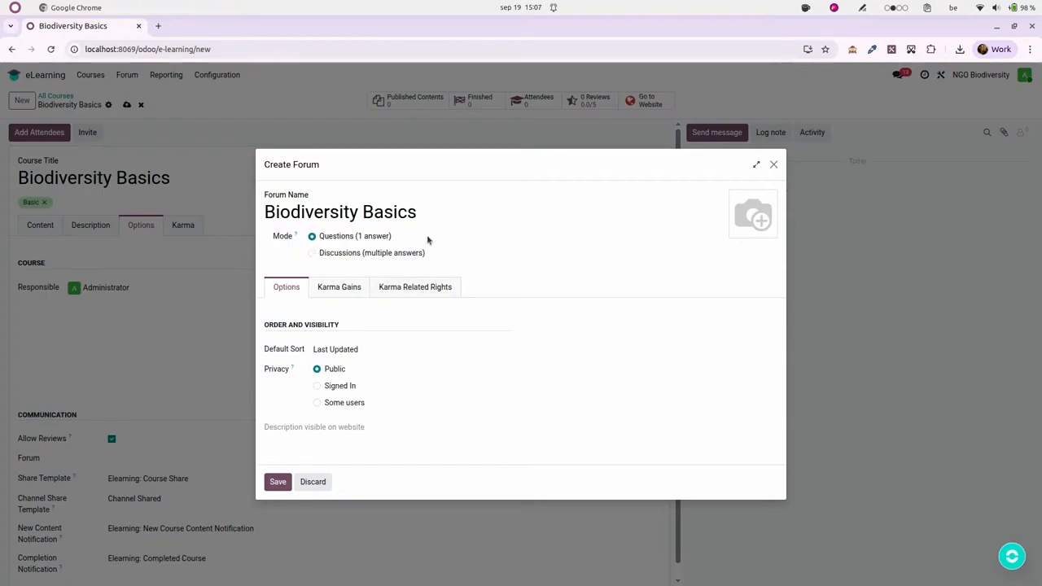
Step: Set the forum mode to Discussions (multiple answers) and check its privacy options
click(350, 254)
drag(259, 366, 291, 369)
click(547, 432)
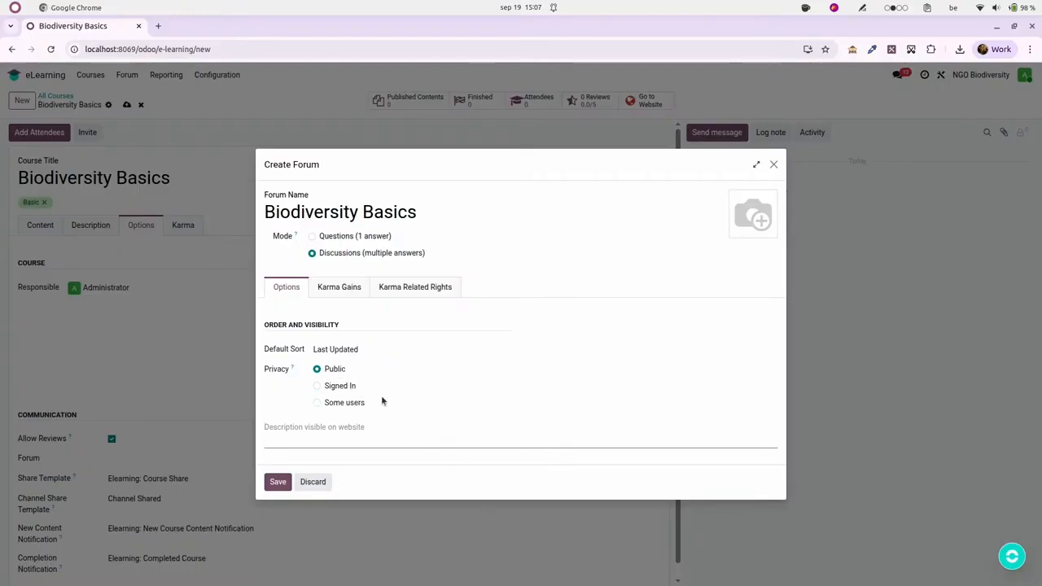
Step: Review the forum's karma gains and karma-related rights, and save the forum
click(342, 292)
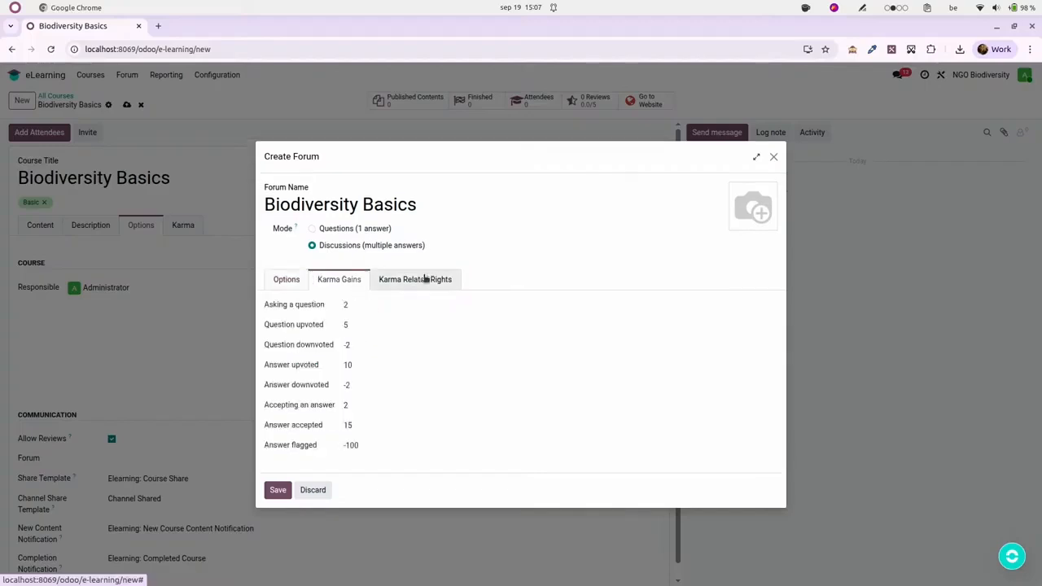
click(423, 280)
click(343, 218)
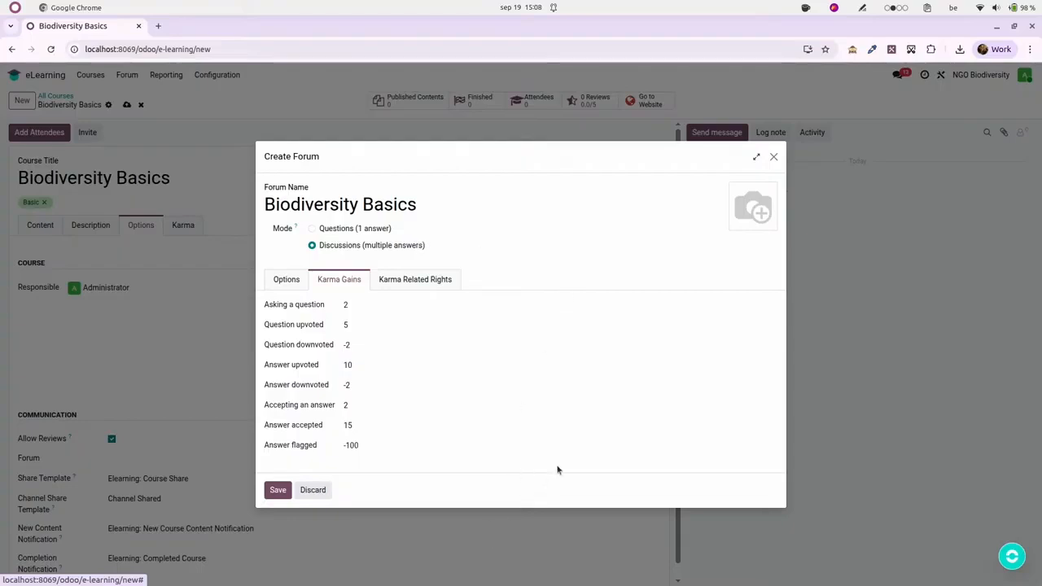
drag(276, 307, 352, 308)
click(350, 308)
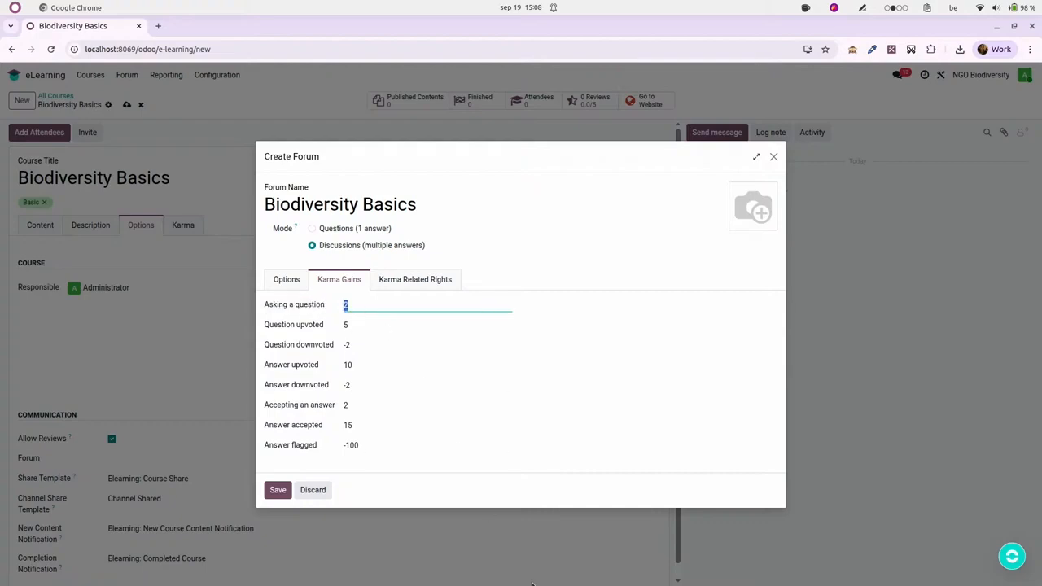
click(277, 490)
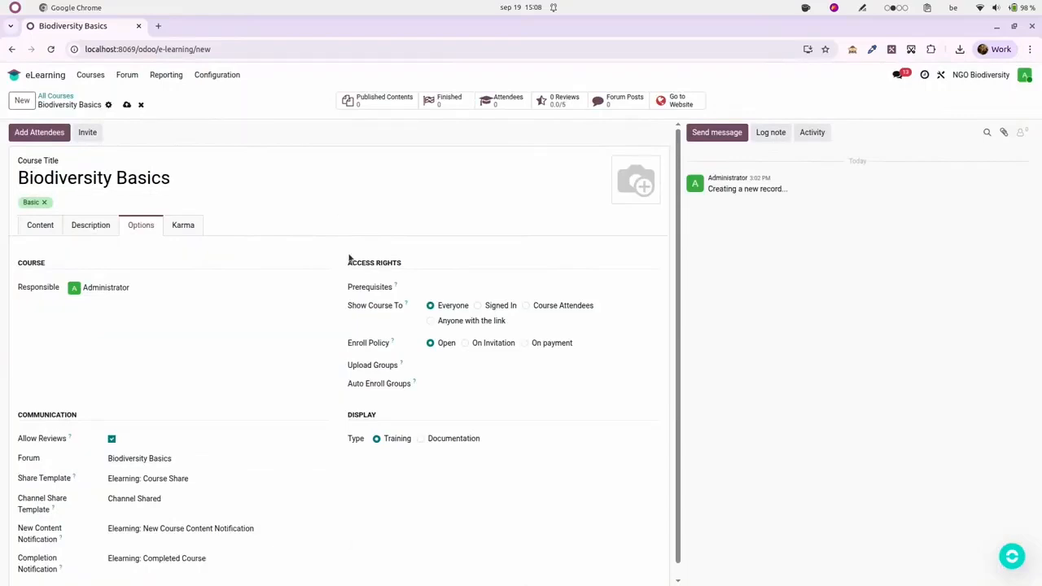
Step: Examine the course's access rights, including who sees it and the enroll policy, and its display options
drag(349, 261, 407, 259)
click(407, 262)
drag(350, 306, 390, 307)
click(390, 307)
drag(344, 348, 396, 347)
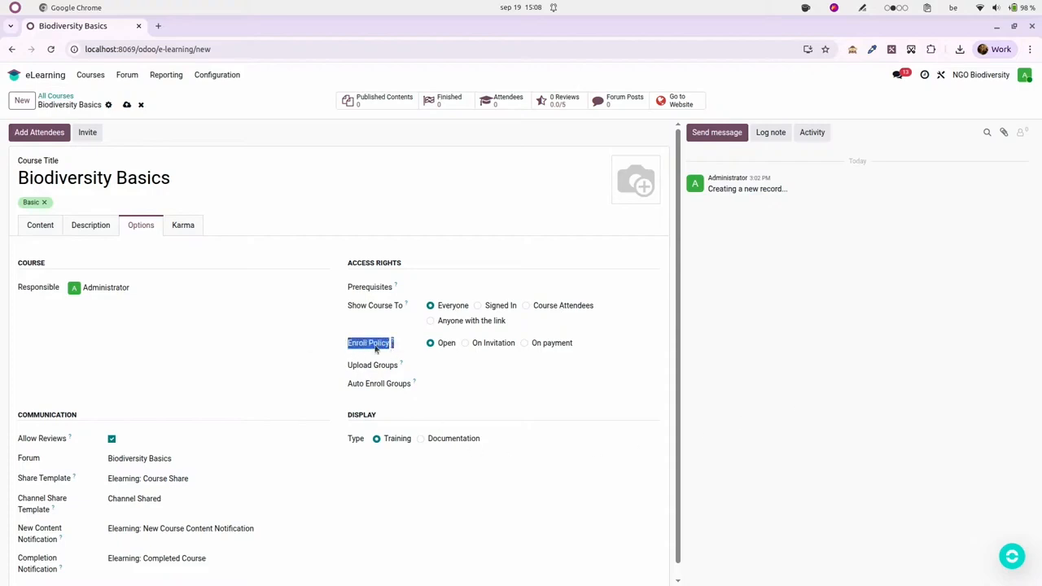
click(379, 349)
drag(346, 417, 381, 418)
click(362, 416)
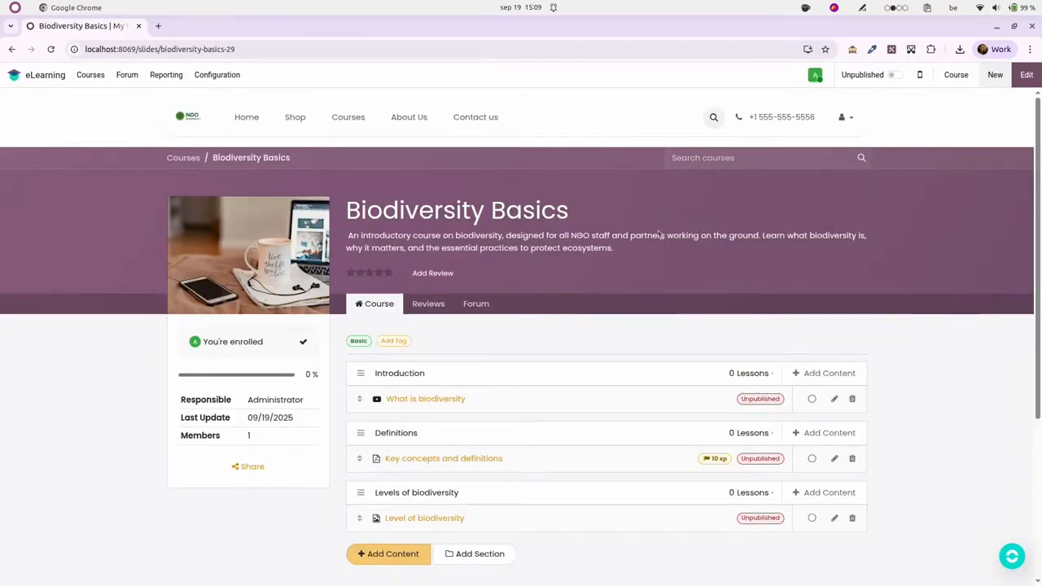
Step: Check the course title and description on the Biodiversity Basics website page
drag(583, 205, 340, 213)
drag(619, 249, 346, 232)
click(378, 235)
Step: Post a five-star review reading "Great" for the course and view it among the course's reviews
click(432, 273)
click(427, 160)
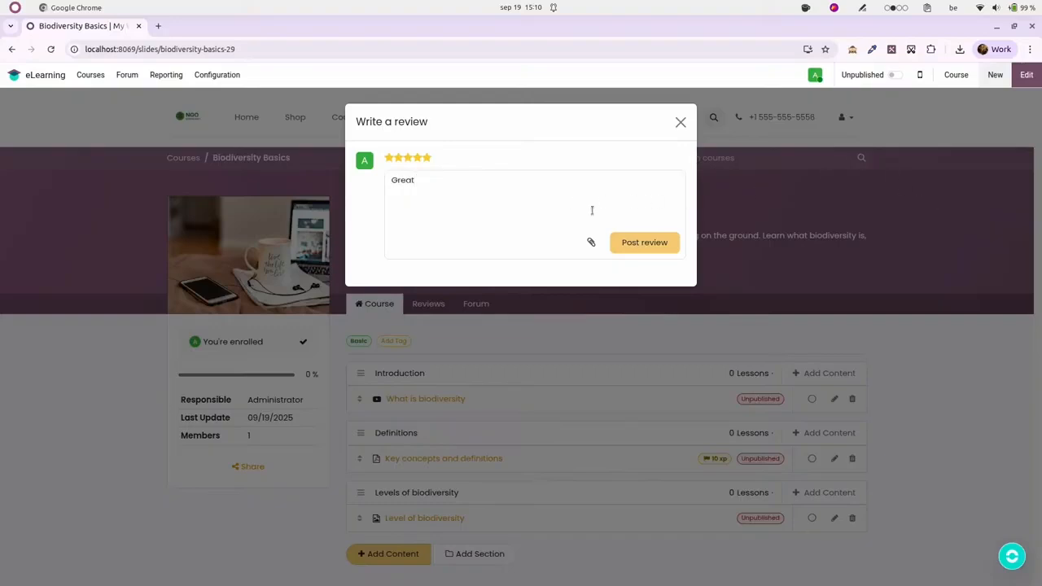
click(645, 243)
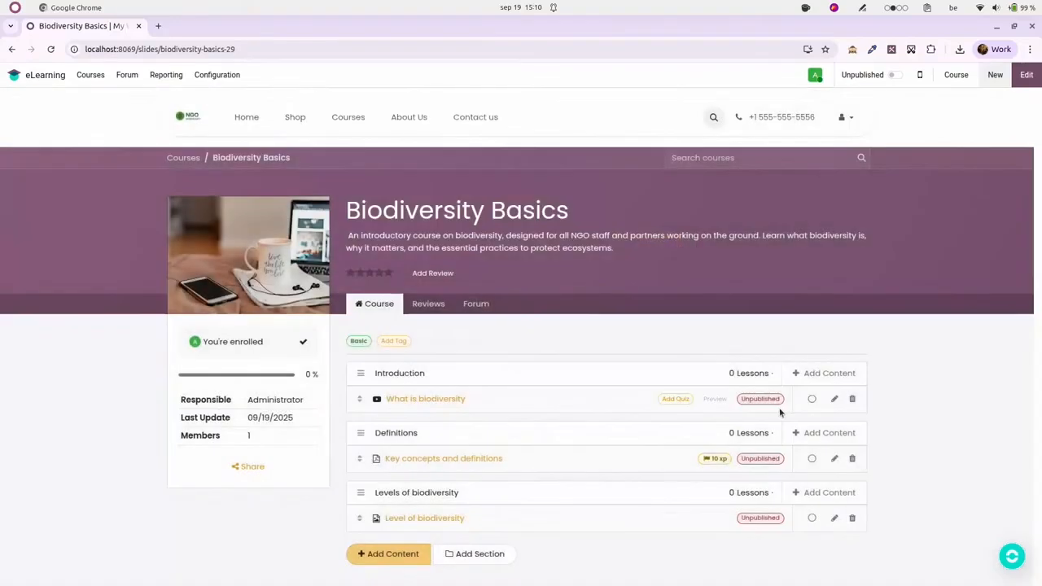
click(452, 304)
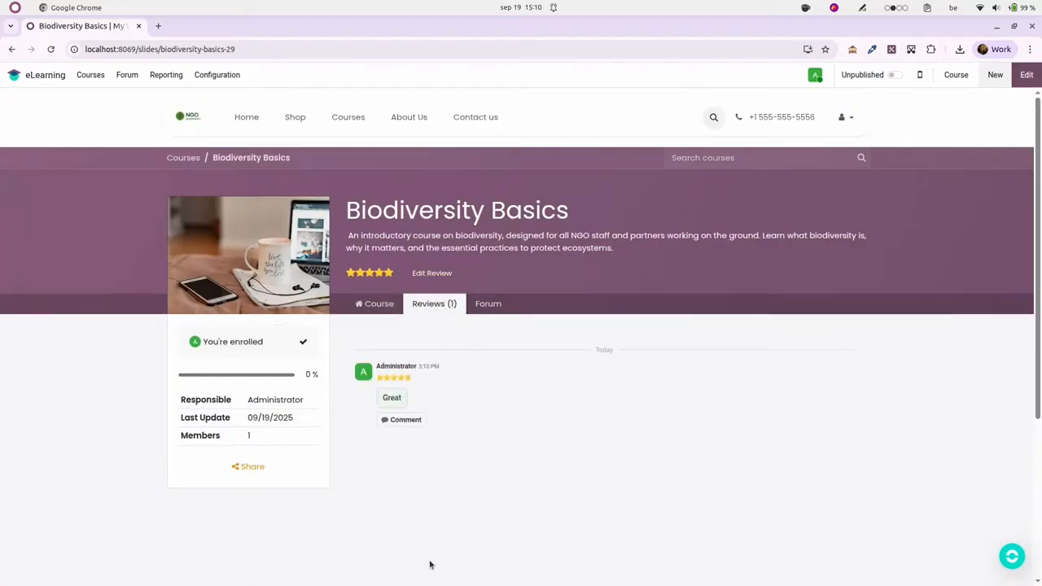
Step: Check the course's forum page, and return to the course's list of contents
click(488, 310)
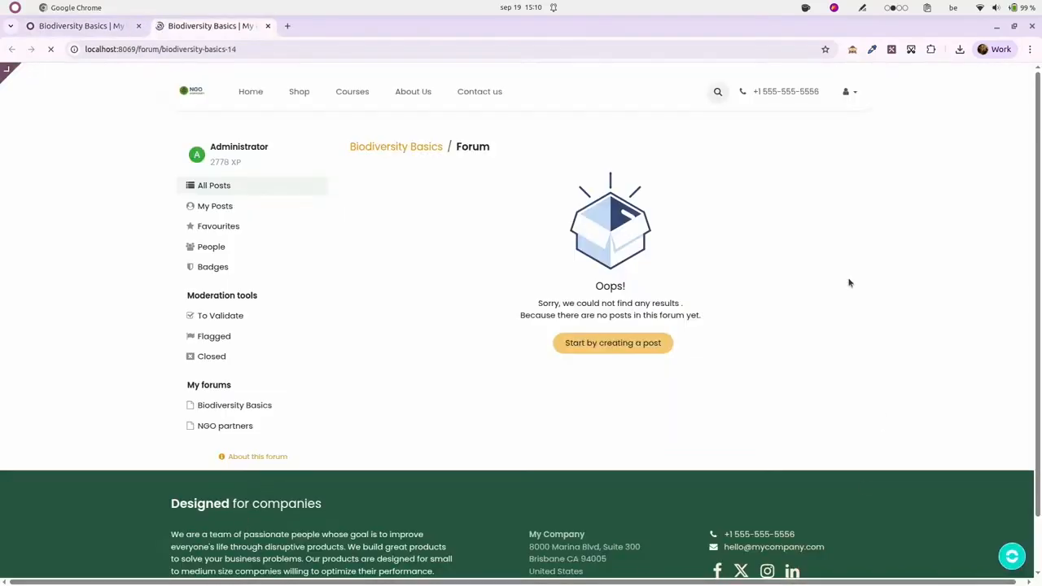
click(114, 25)
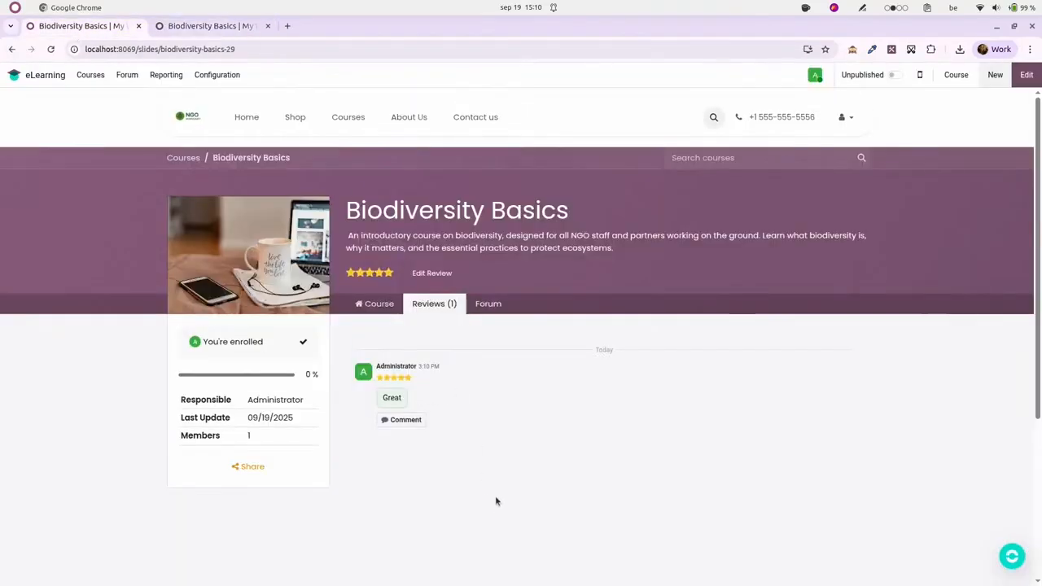
click(375, 304)
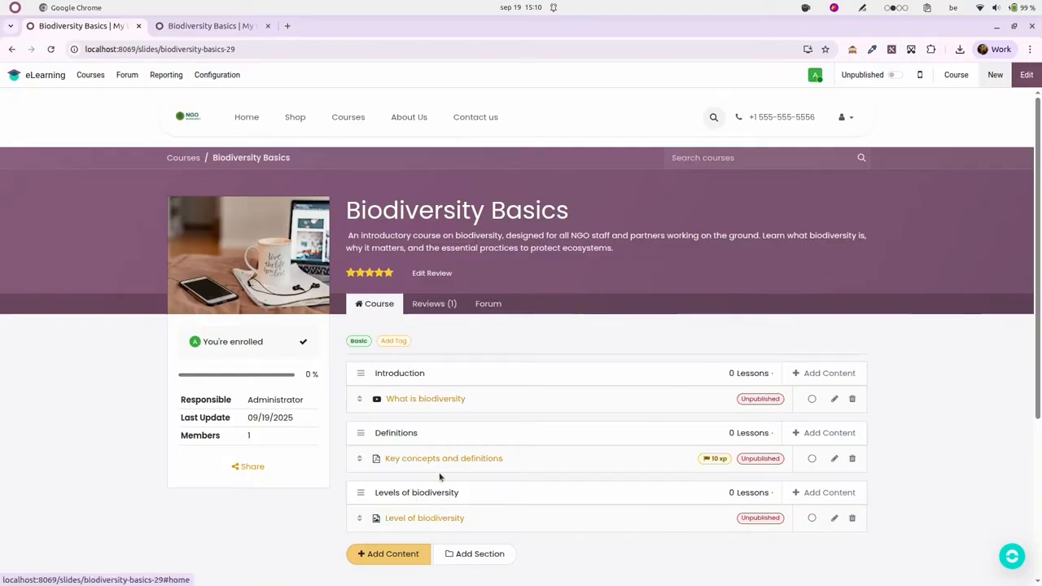
Step: Examine which content types can be added to the course, without adding any
scroll(431, 489, down, 1)
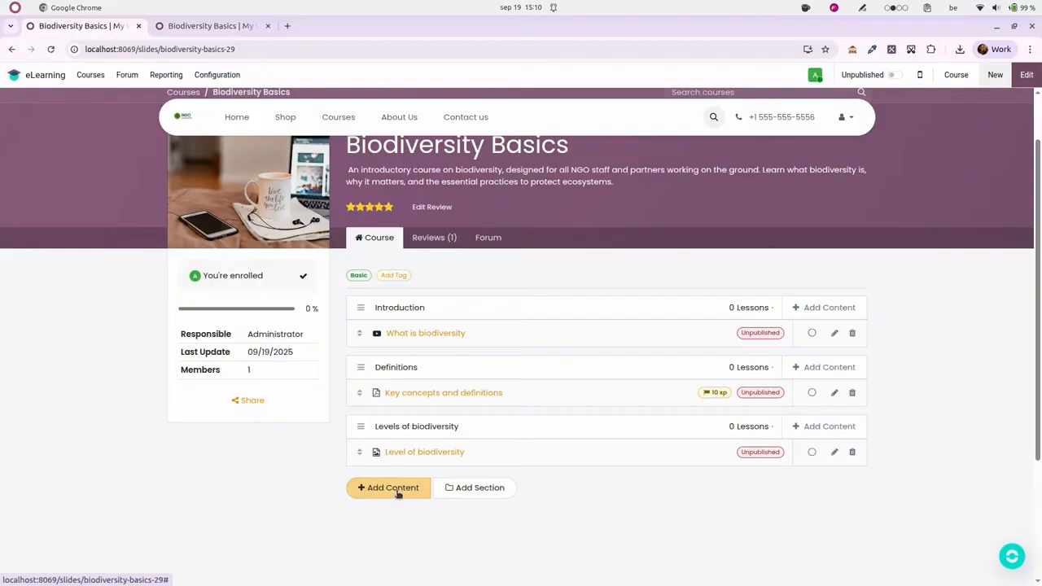
click(392, 489)
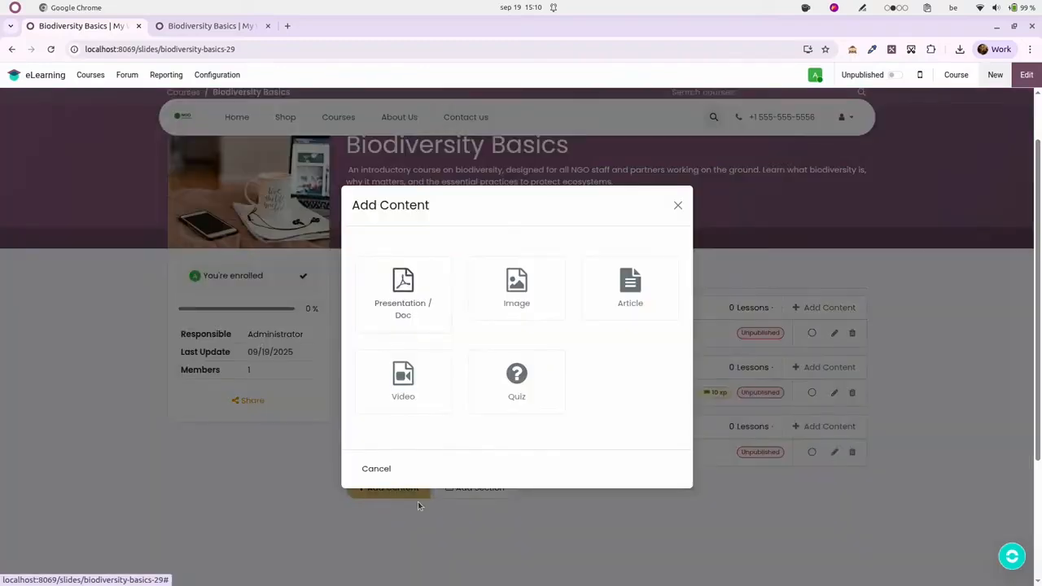
click(678, 204)
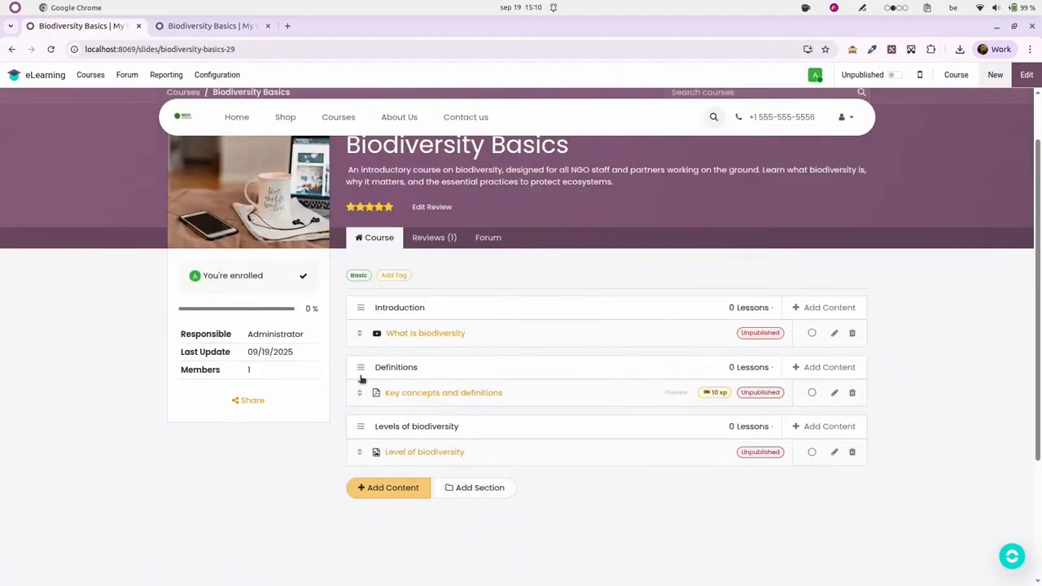
Step: Move the Key concepts and definitions lesson to the start of the Introduction section, and publish that lesson
drag(359, 393, 375, 326)
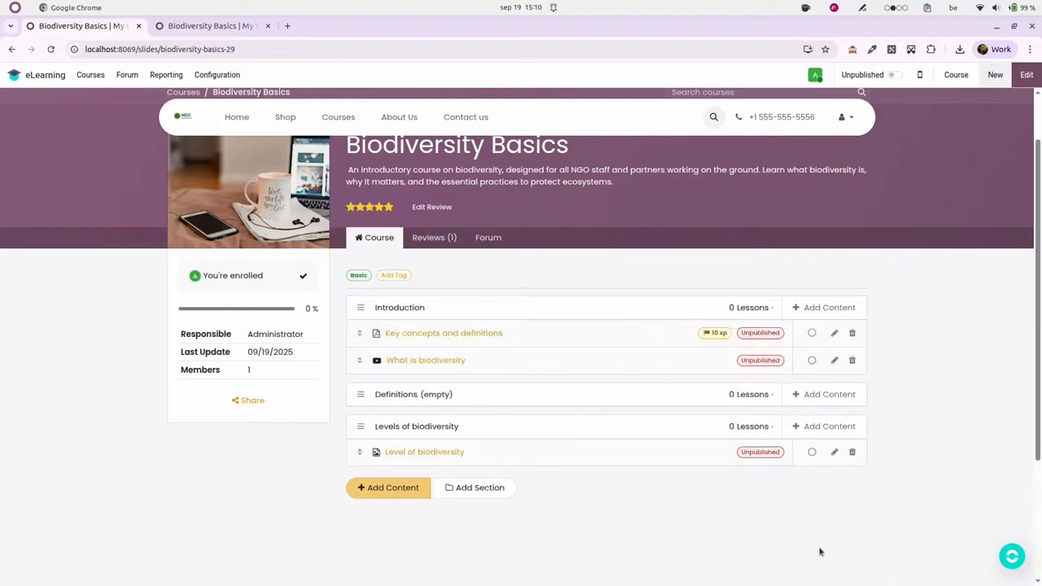
click(482, 336)
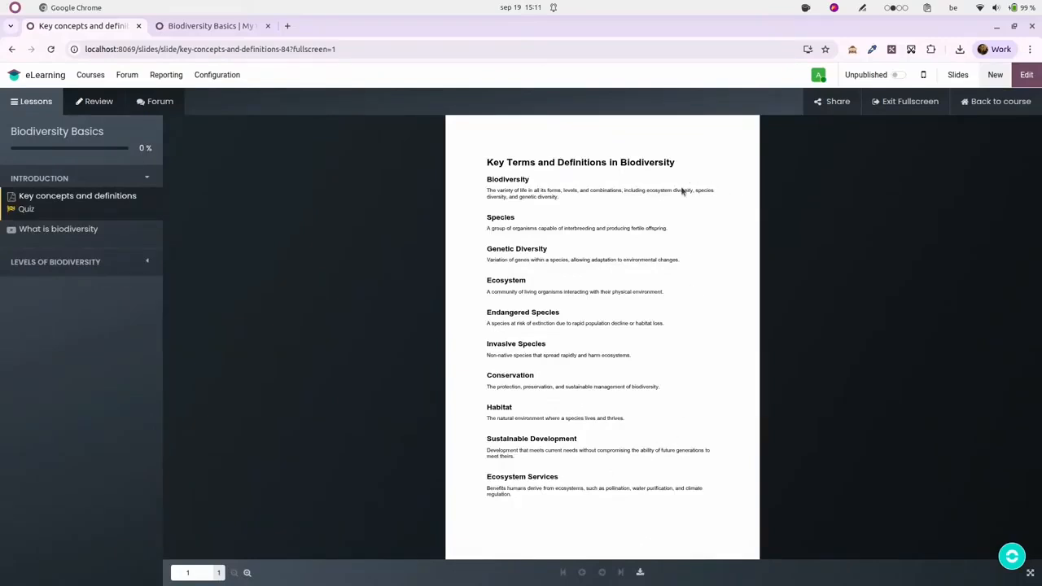
click(897, 75)
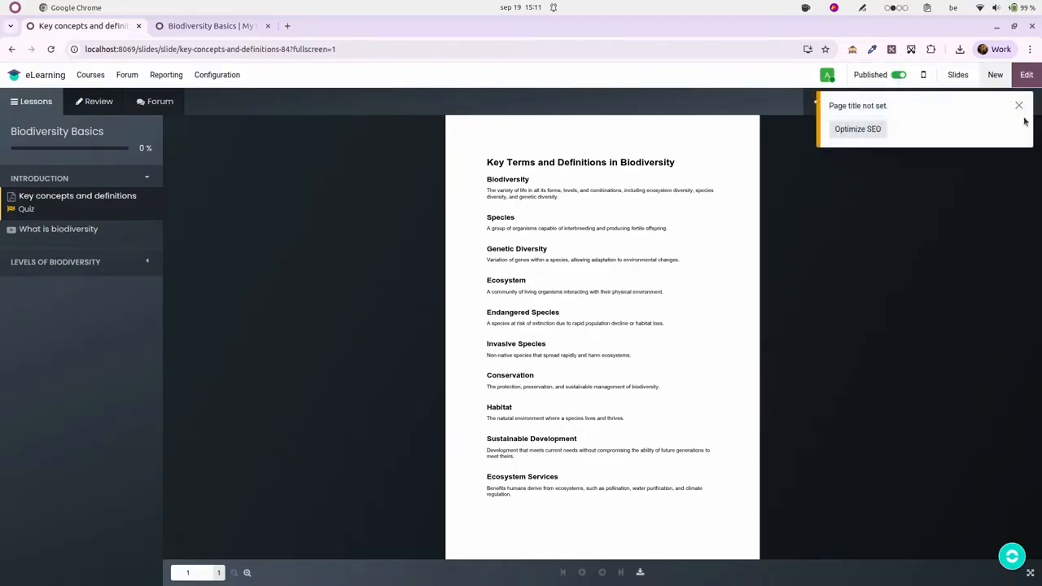
click(1018, 105)
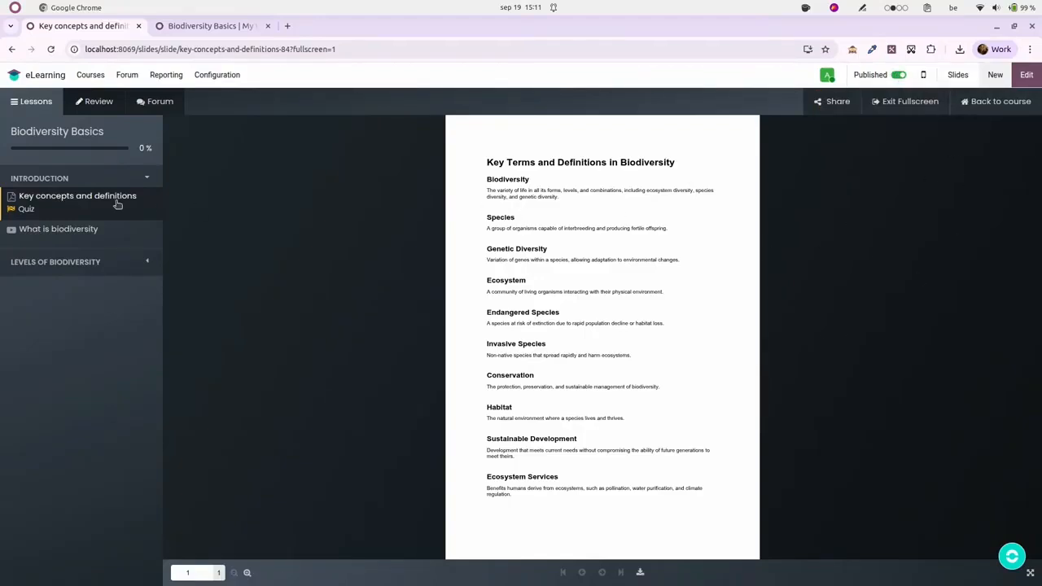
Step: Take the lesson's quiz, submitting "Different forests in a country" first and "A variety of dog breeds" as the second attempt
click(26, 210)
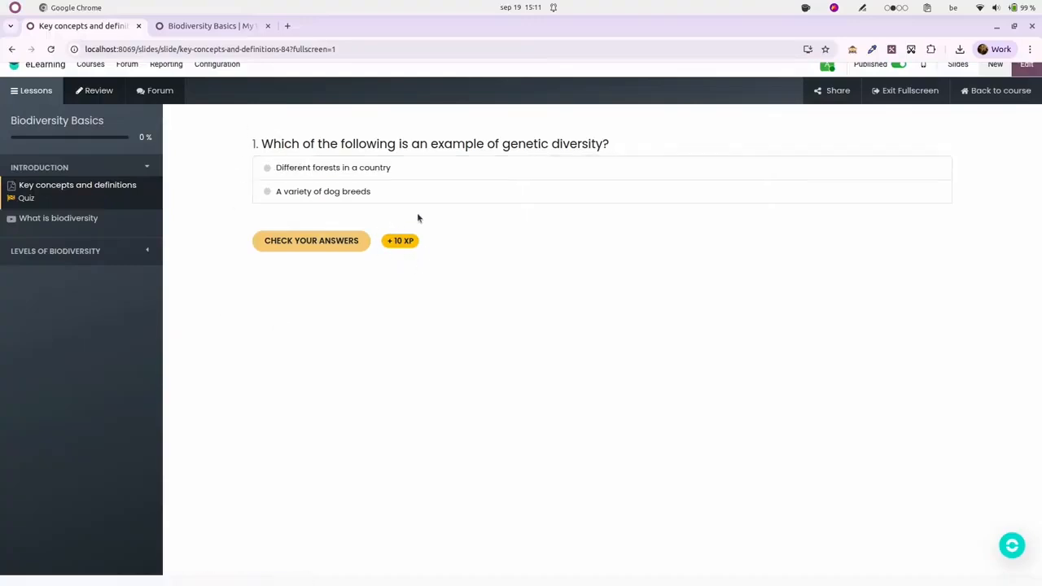
click(393, 170)
click(342, 244)
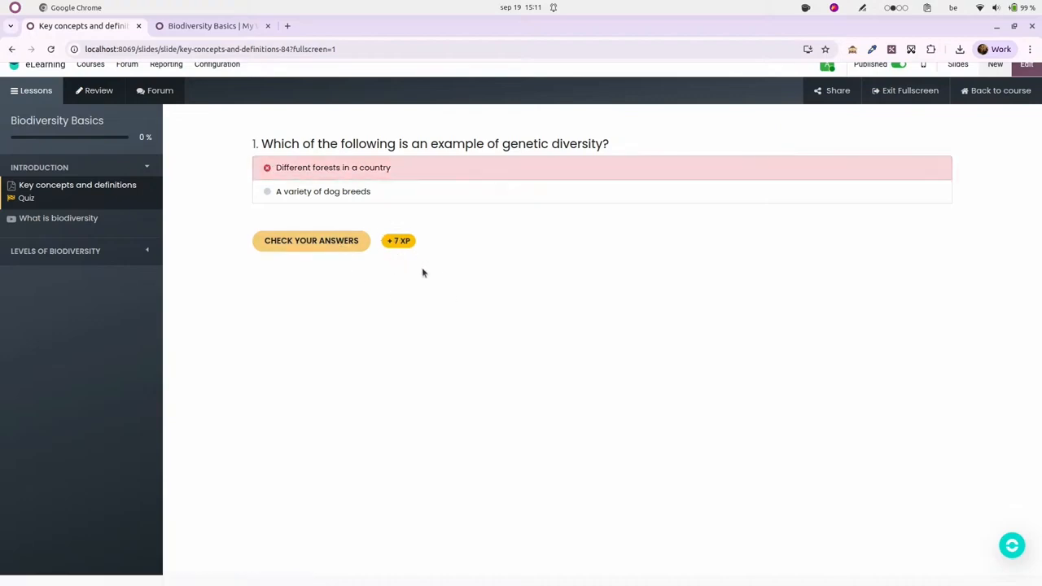
click(403, 190)
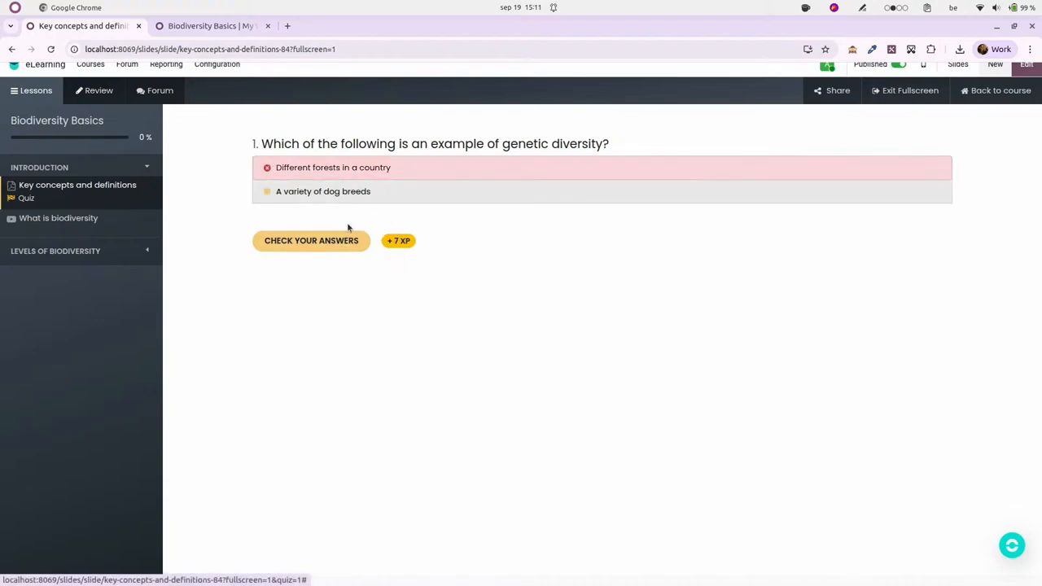
click(344, 242)
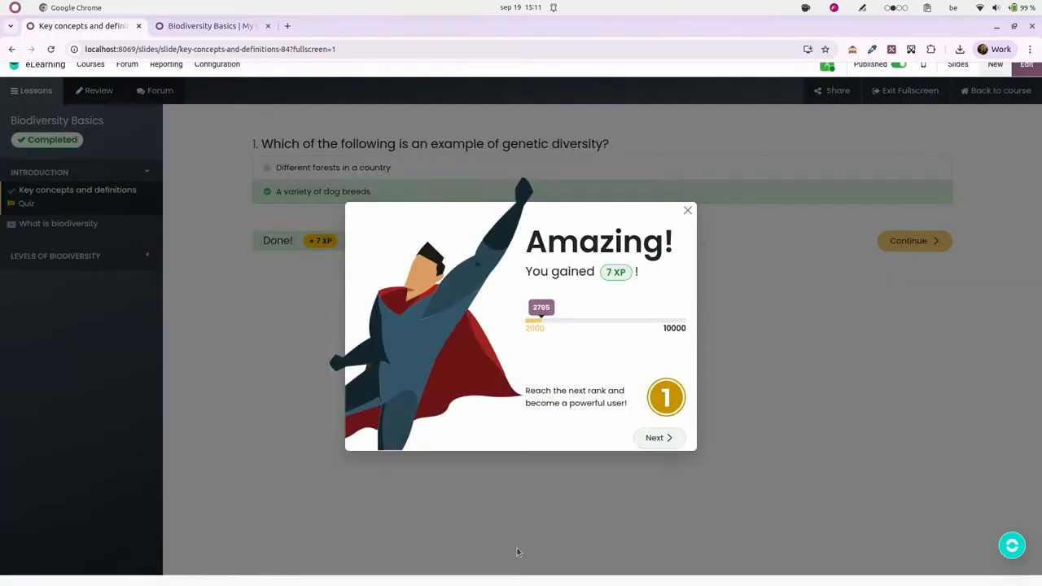
click(689, 210)
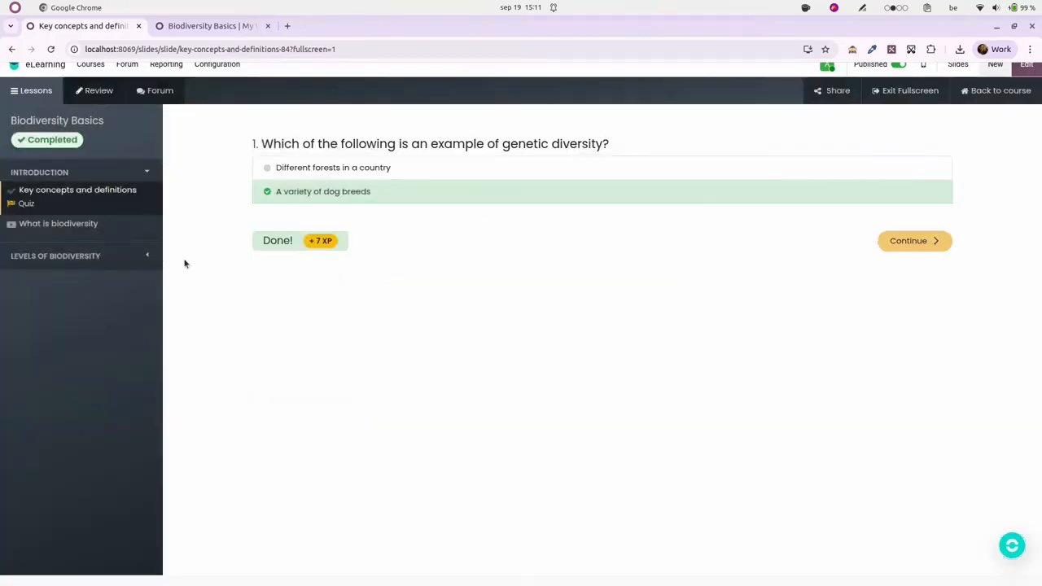
Step: Preview the What is biodiversity video and the Level of biodiversity image in the course player
click(88, 228)
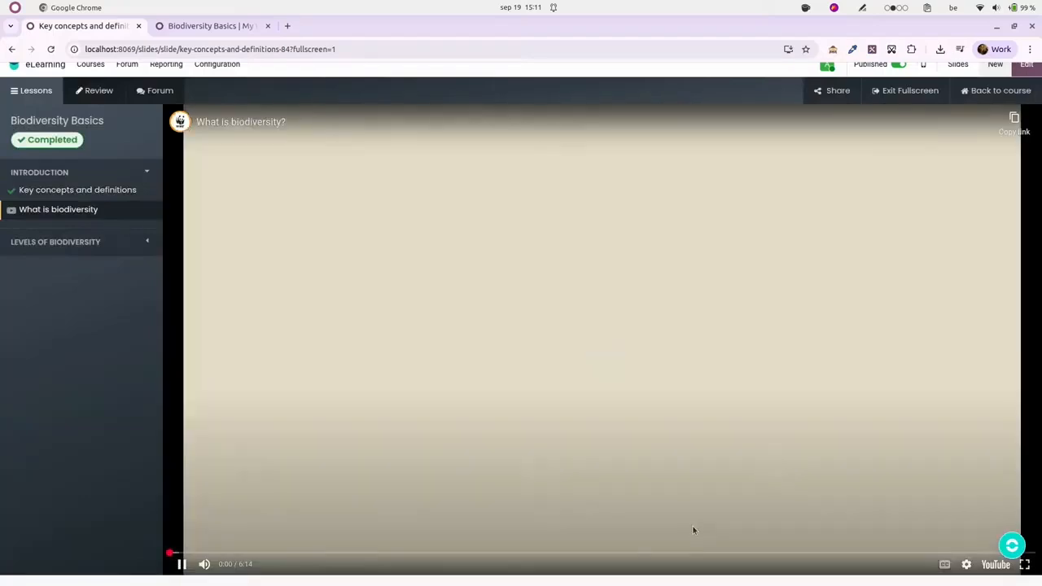
click(607, 346)
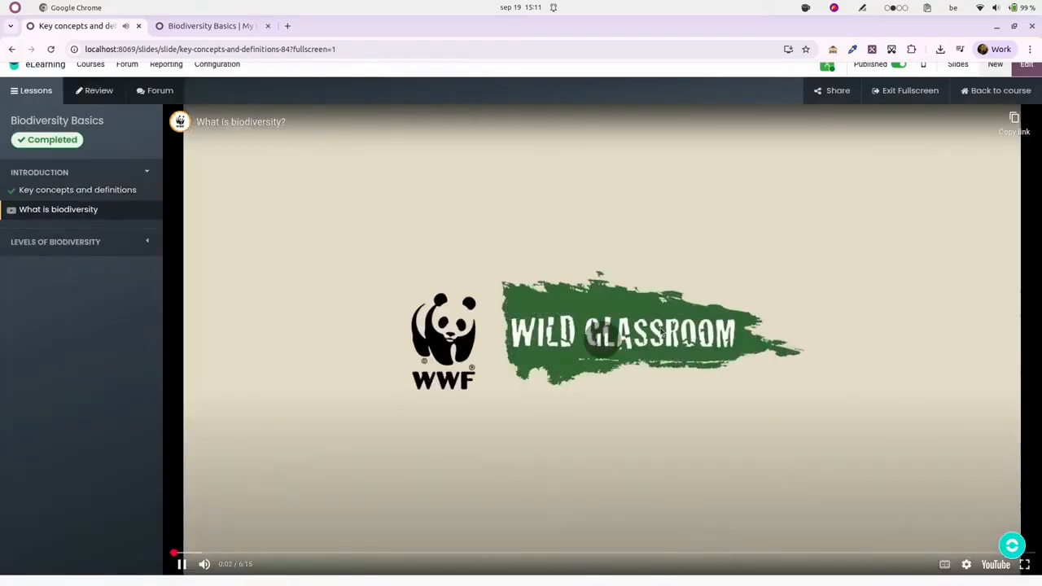
click(47, 245)
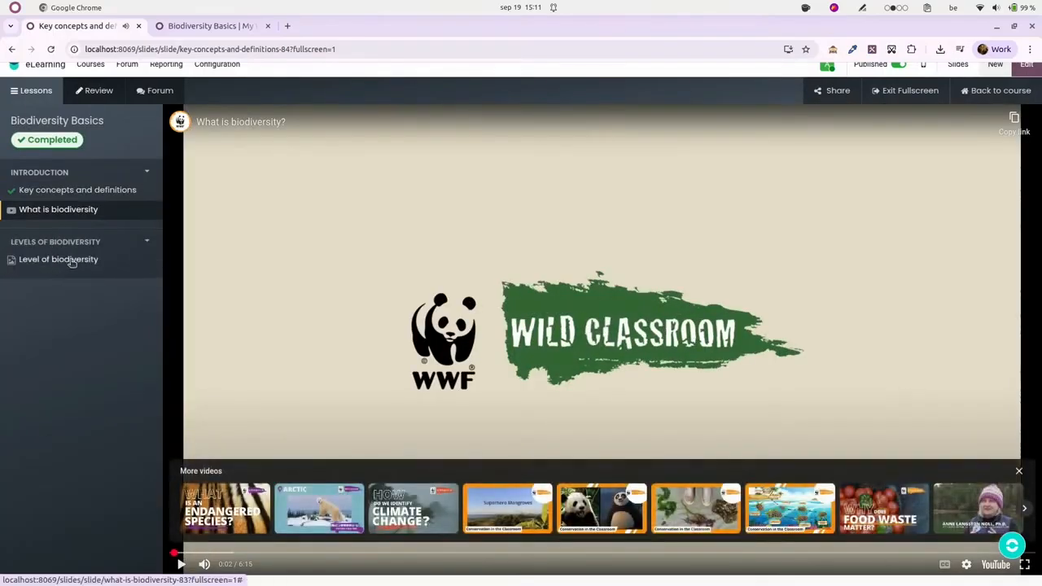
click(70, 260)
scroll(650, 471, down, 2)
scroll(664, 476, up, 2)
scroll(937, 338, down, 1)
scroll(931, 353, up, 1)
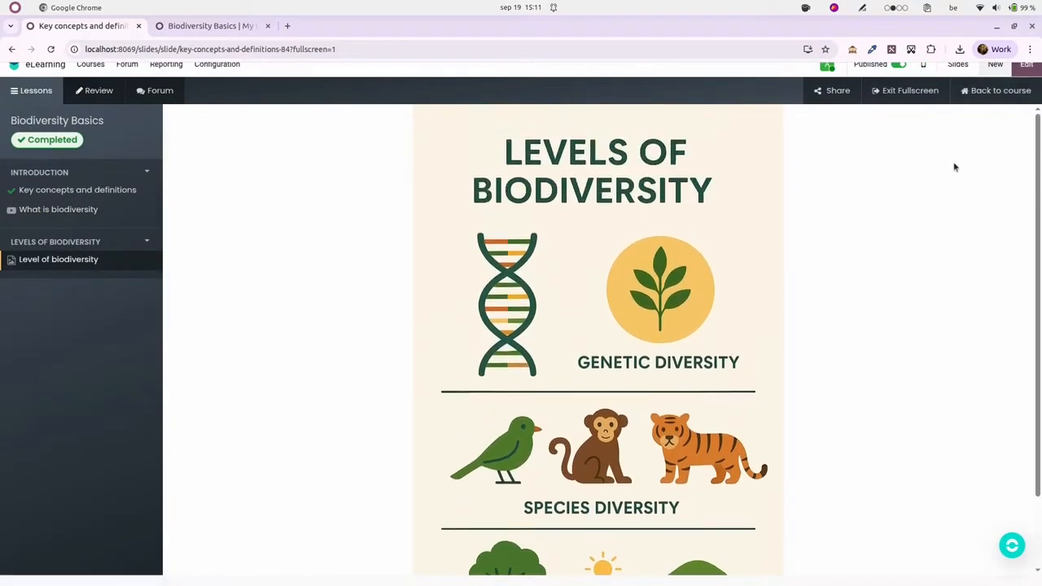
Step: Return to the course page and check the completion status and the lessons in each section
click(995, 91)
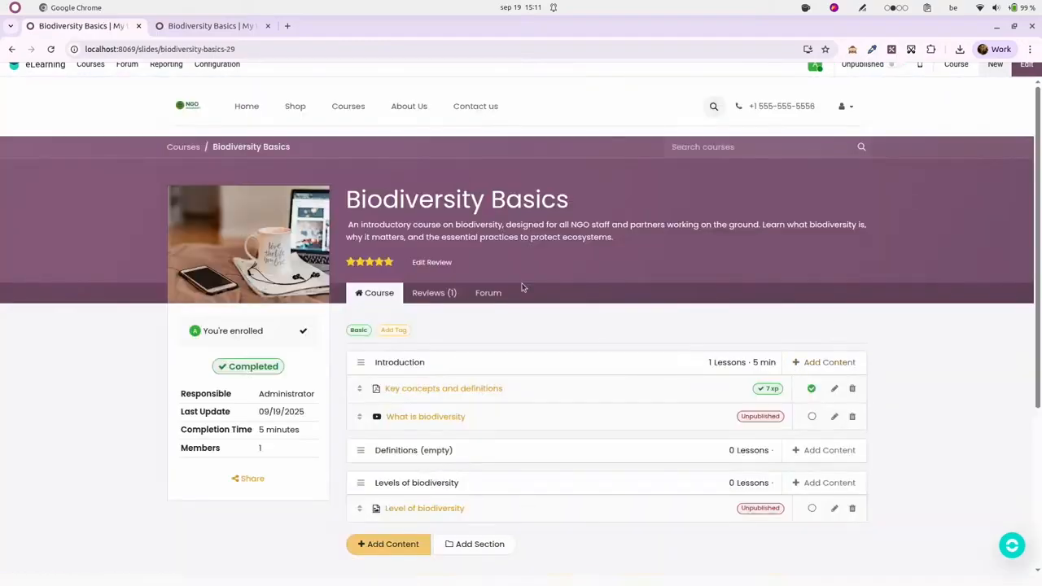
scroll(521, 286, down, 1)
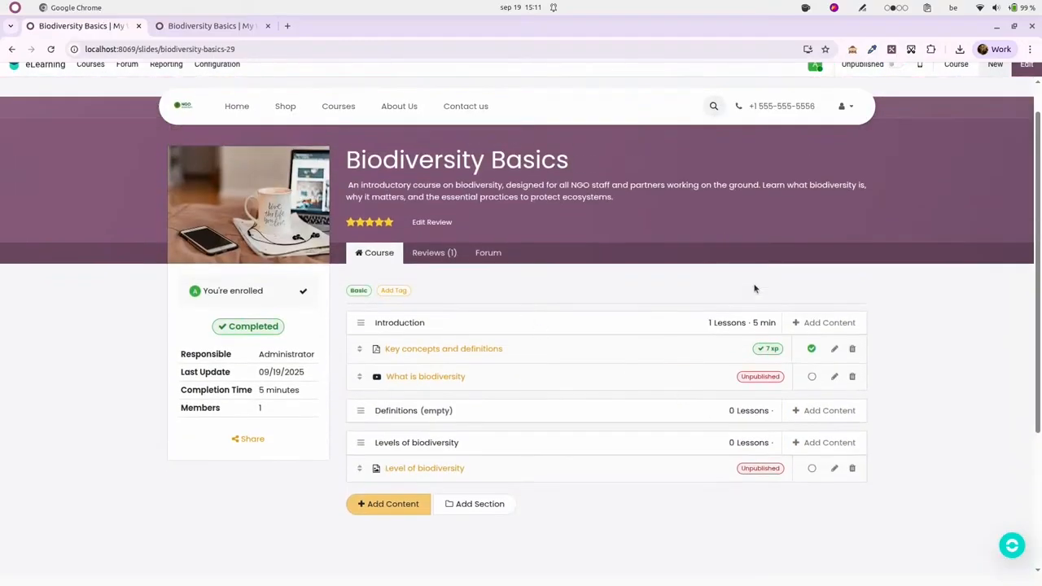
scroll(754, 288, up, 1)
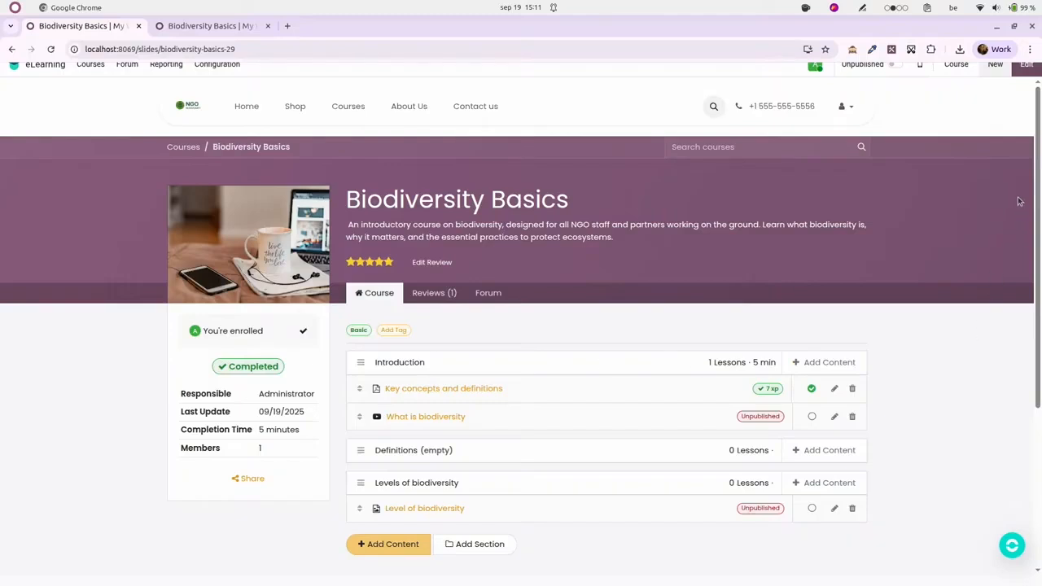
Step: Start editing the course page and set the cover background to the fish image
click(1027, 64)
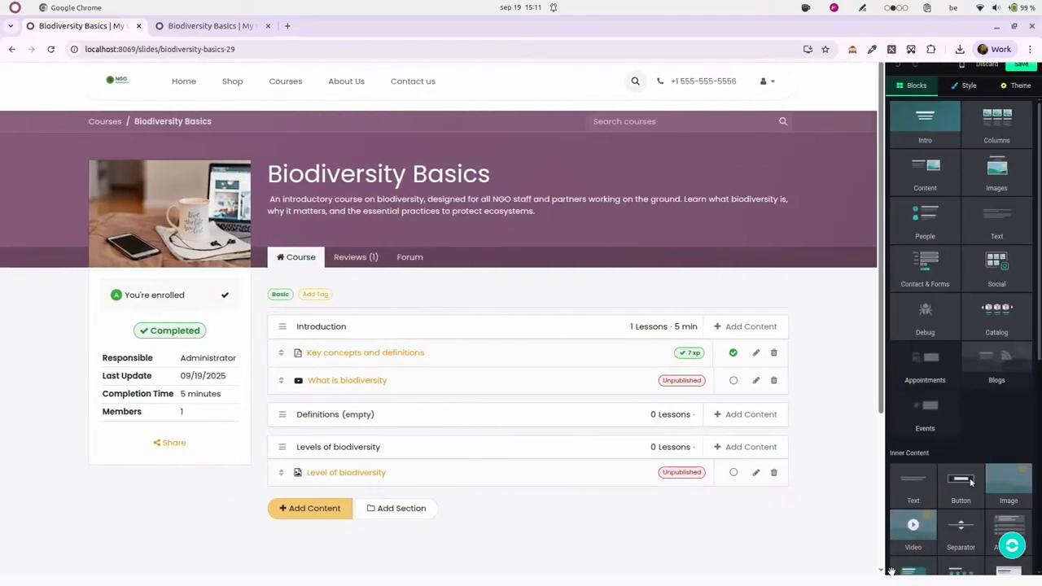
scroll(972, 244, down, 3)
scroll(972, 253, up, 3)
drag(1005, 173, 1018, 195)
scroll(787, 302, up, 2)
click(571, 242)
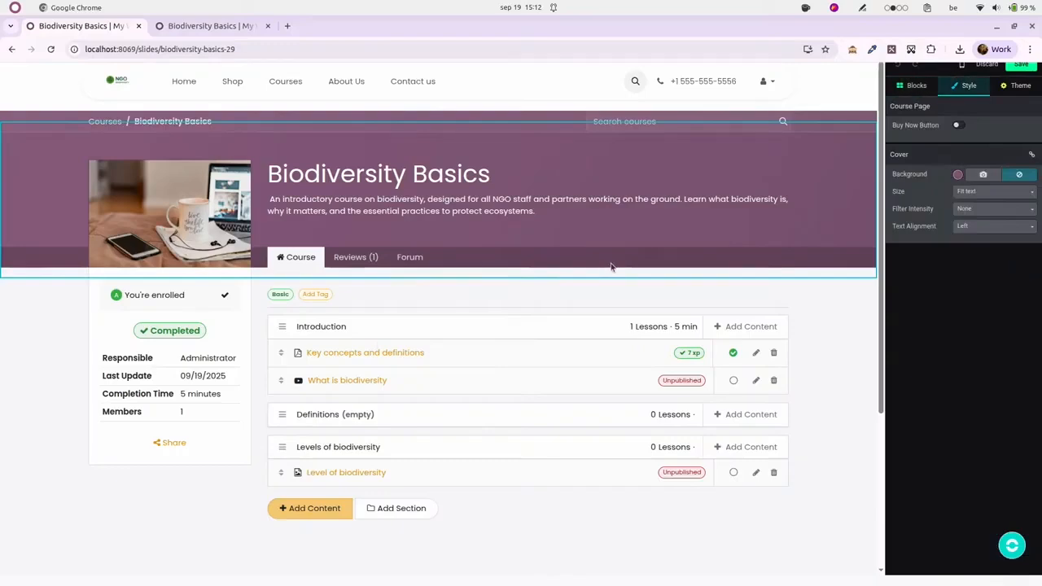
click(983, 174)
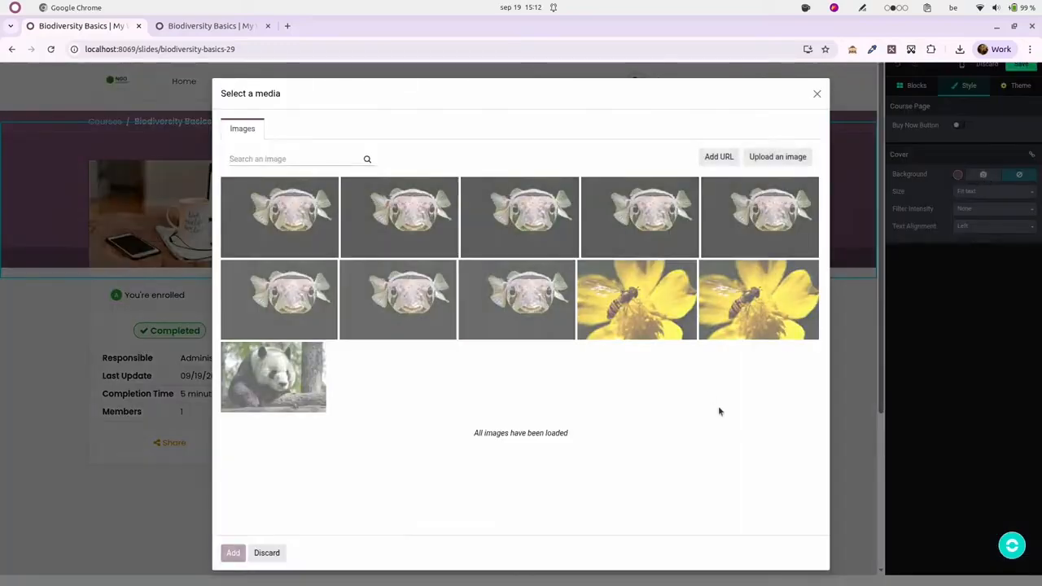
click(306, 230)
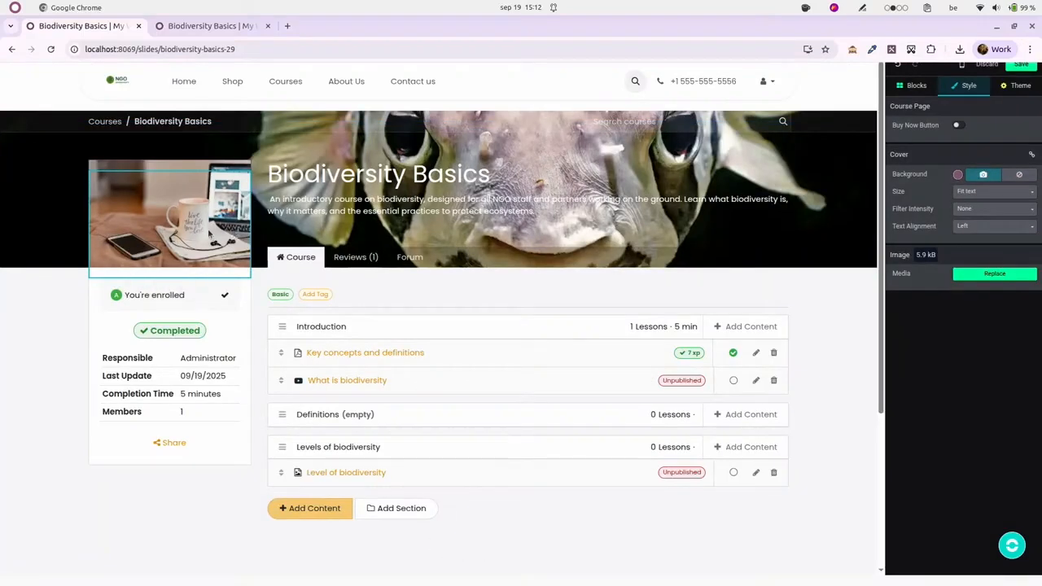
Step: Replace the course picture with the panda image and save the page
double_click(209, 234)
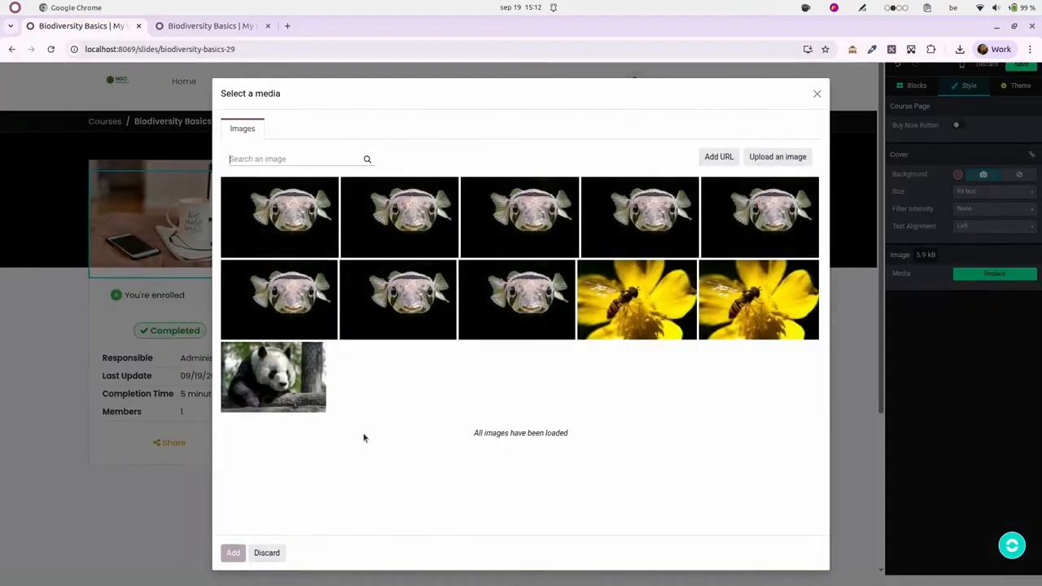
click(292, 403)
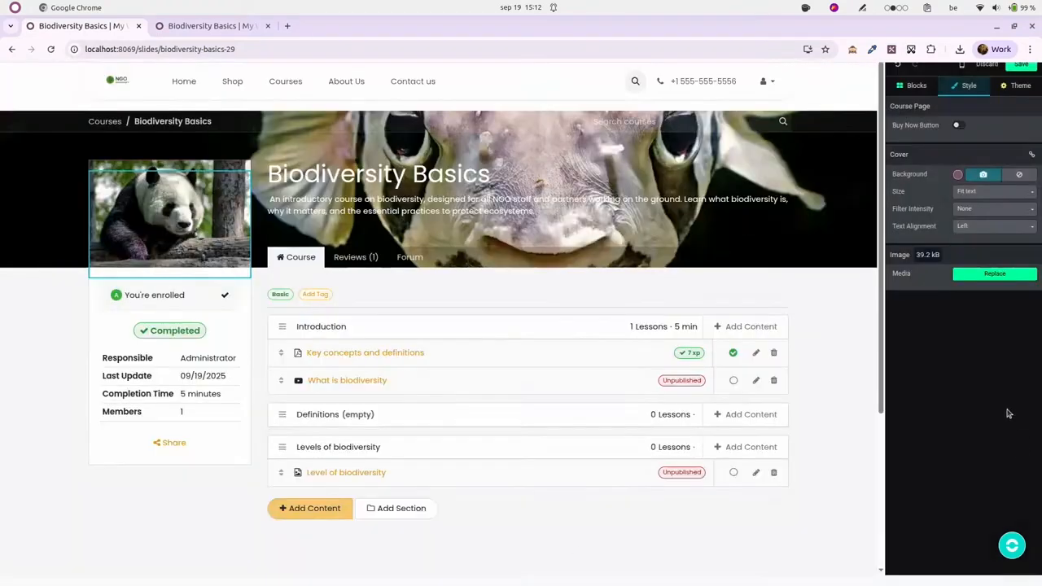
click(1021, 67)
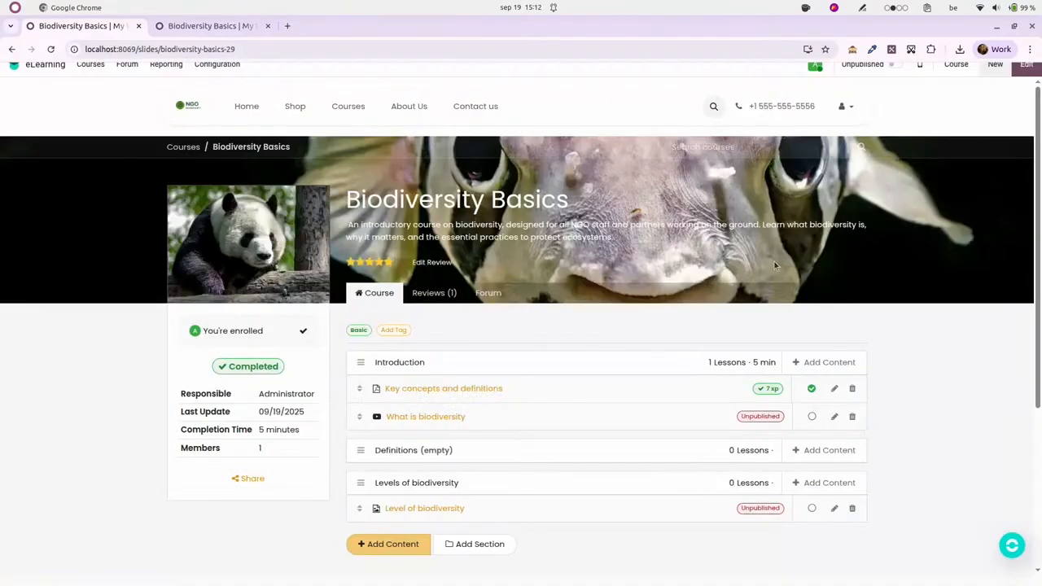
Step: Publish the Biodiversity Basics course on the website and dismiss the SEO notice
click(895, 68)
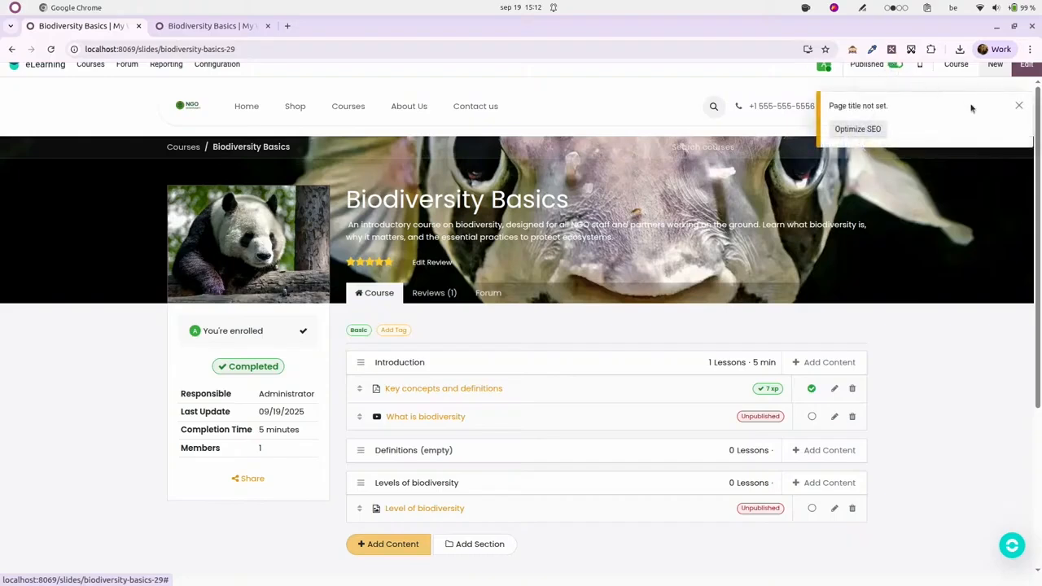
click(1019, 106)
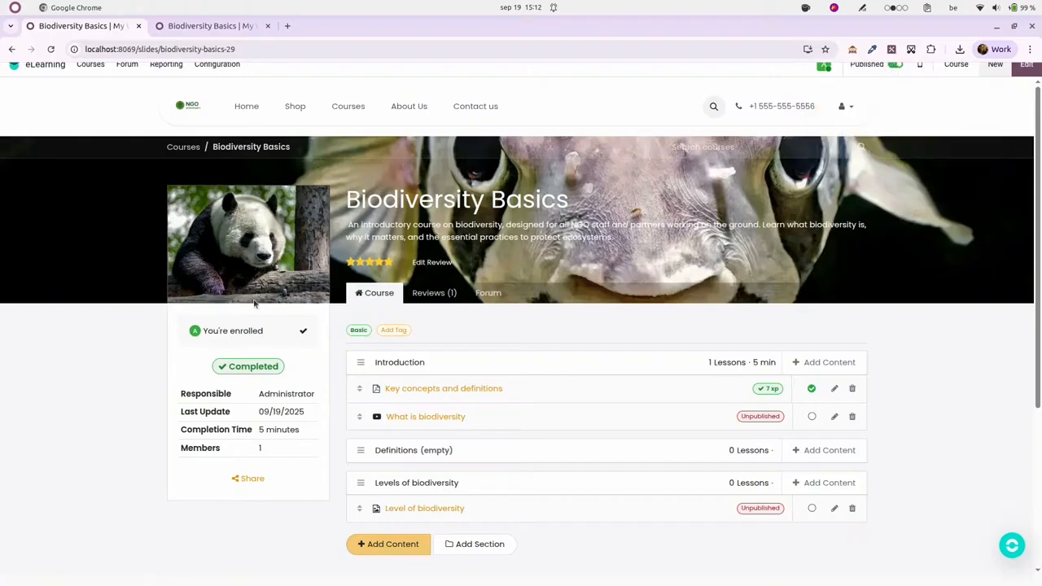
Step: Review the website's courses homepage, including the course lists, the current rank and the badges
click(182, 148)
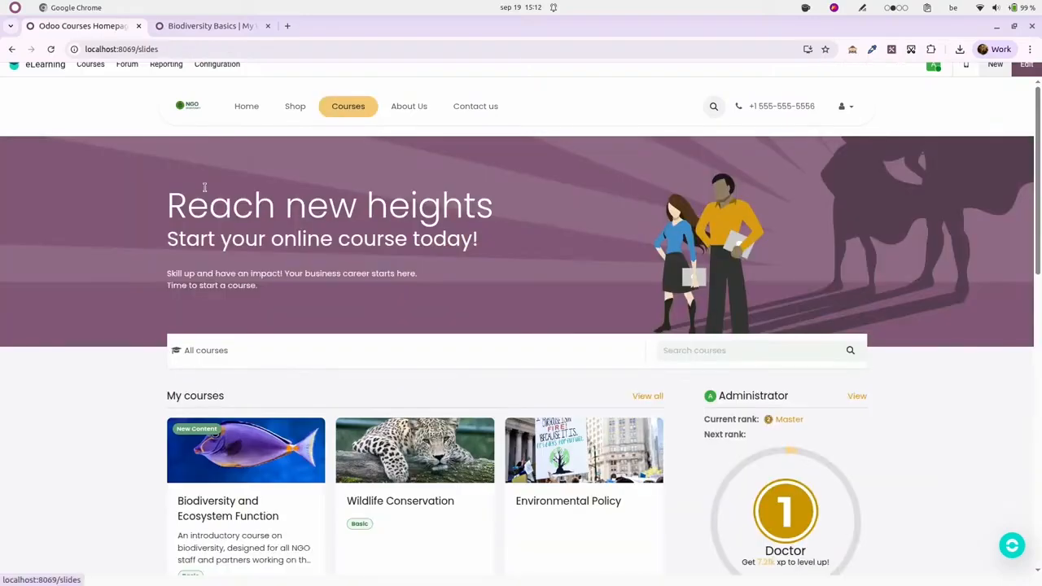
scroll(221, 216, down, 3)
scroll(220, 214, down, 2)
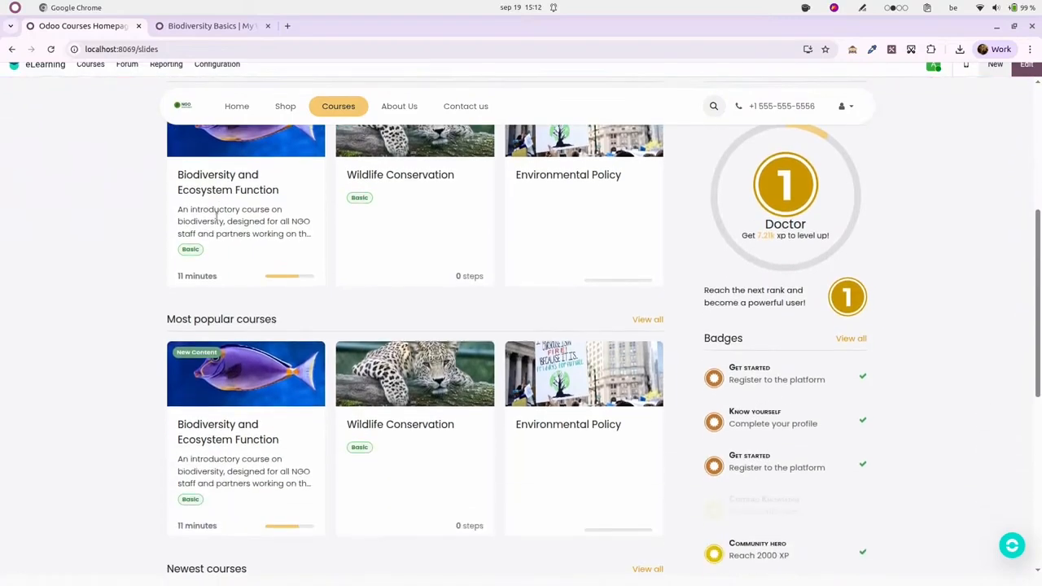
scroll(216, 277, up, 2)
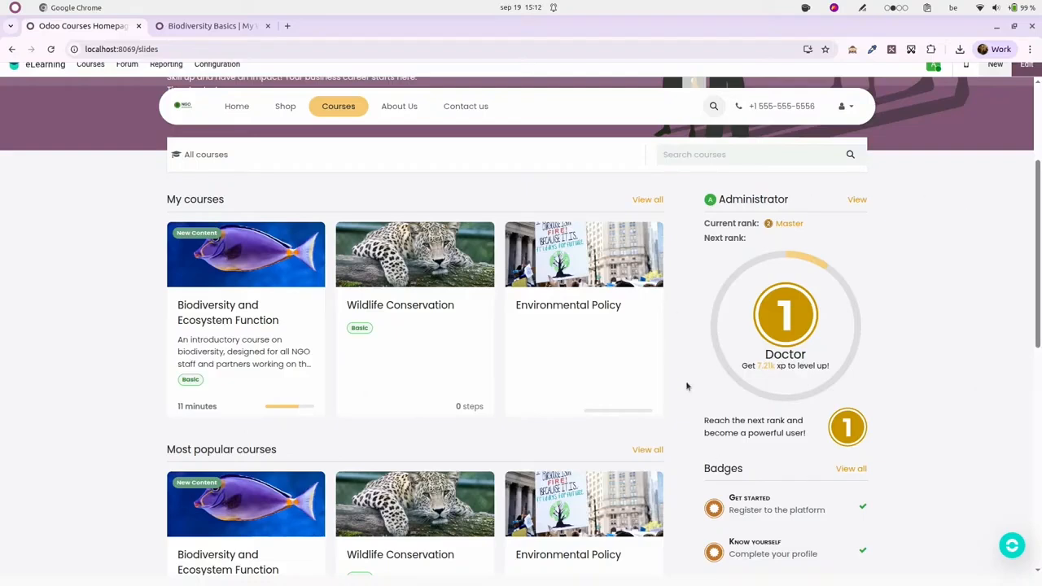
drag(719, 227, 760, 227)
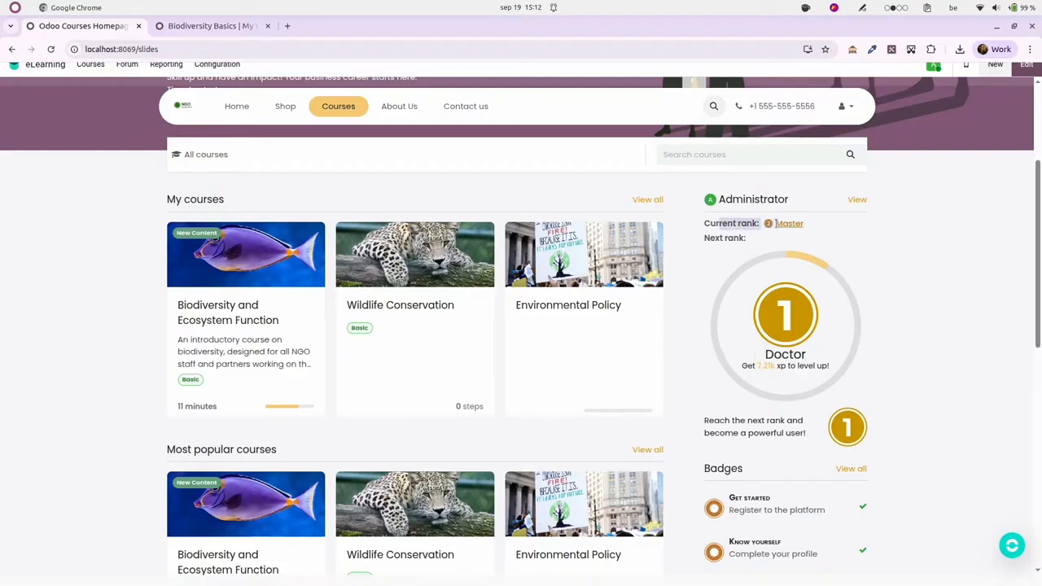
Step: Create a new eLearning course titled "Exclusive content"
click(914, 369)
scroll(59, 291, up, 3)
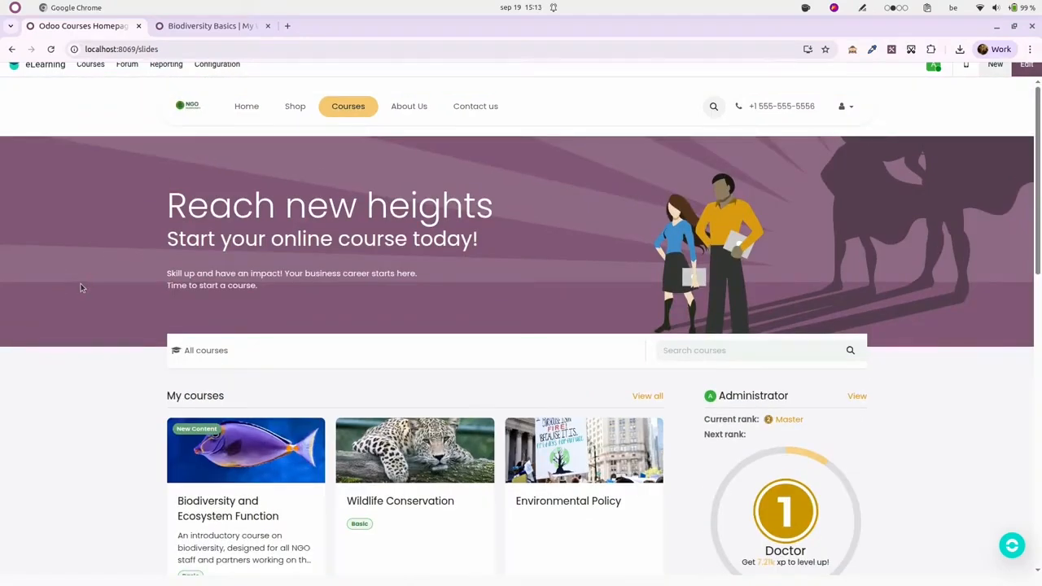
click(90, 64)
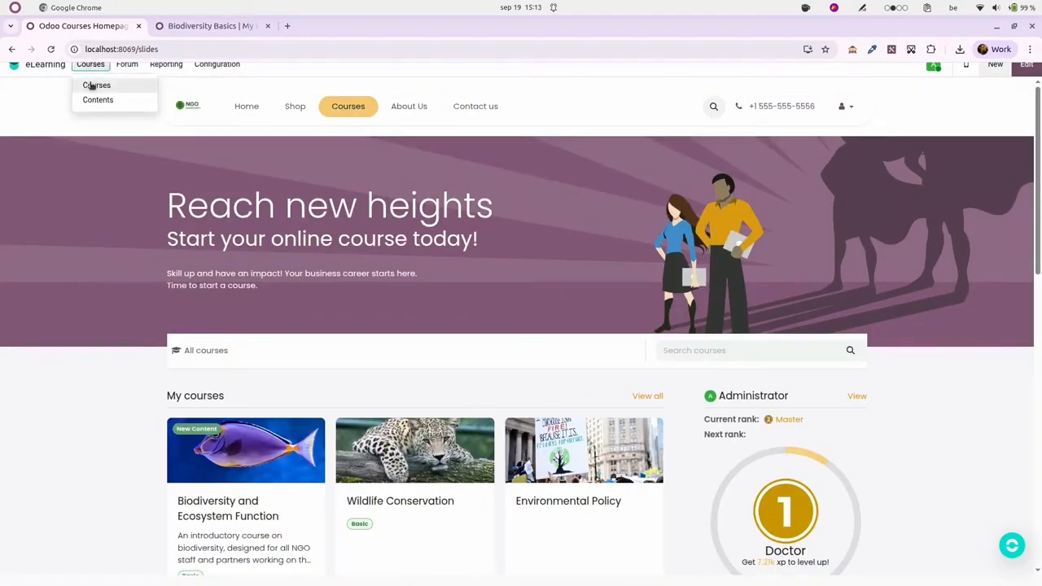
click(95, 85)
click(31, 89)
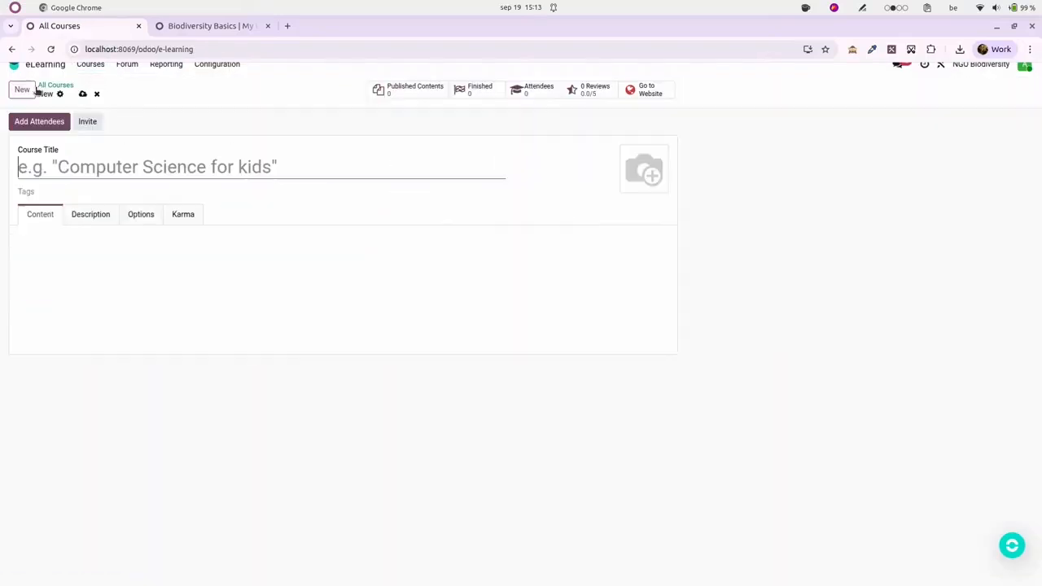
text(Ex)
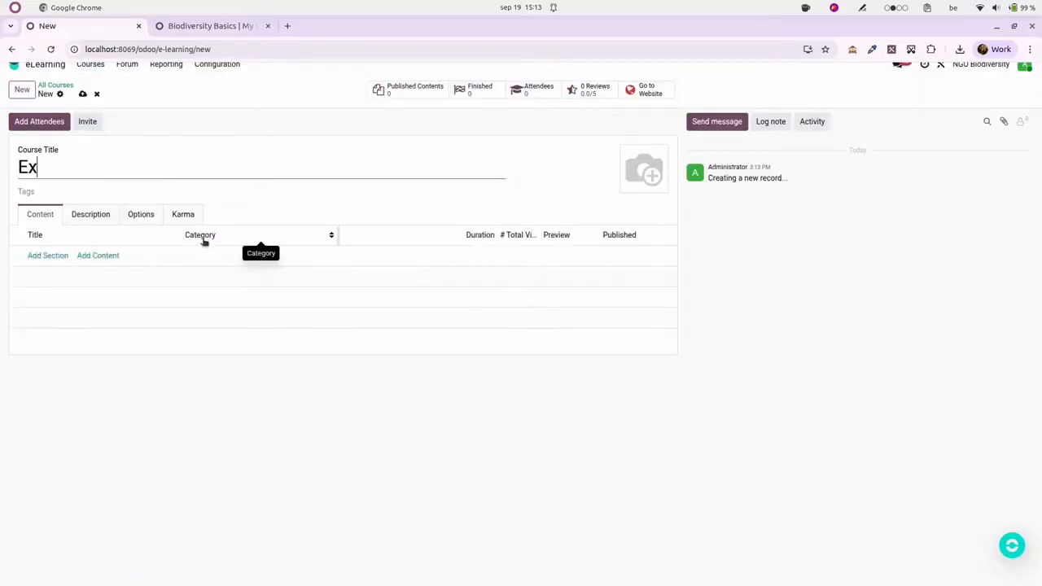
text(clusive content)
click(182, 375)
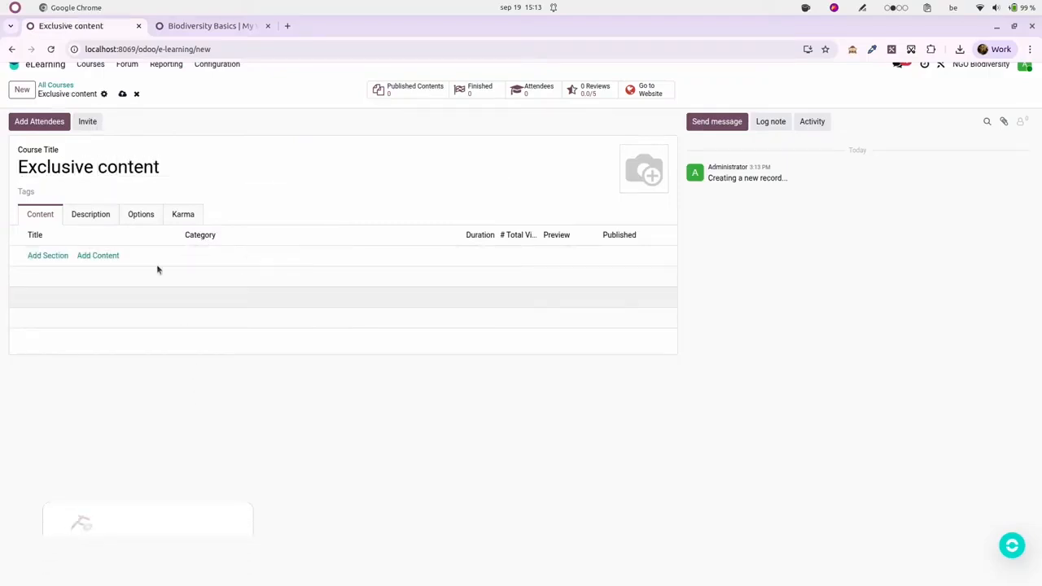
Step: Set the course's enroll policy to On payment with Course Access as its product
click(139, 214)
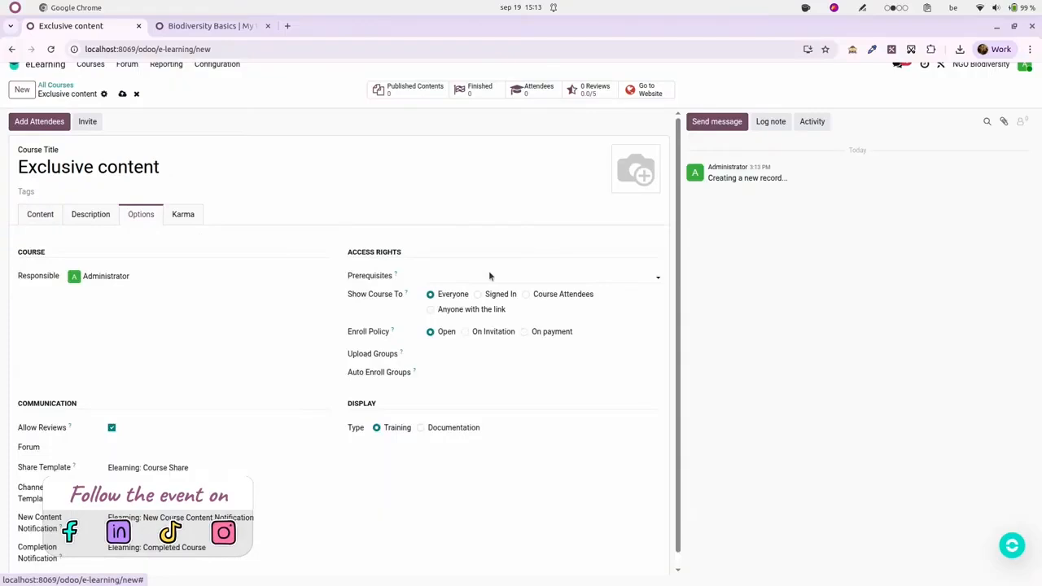
click(547, 334)
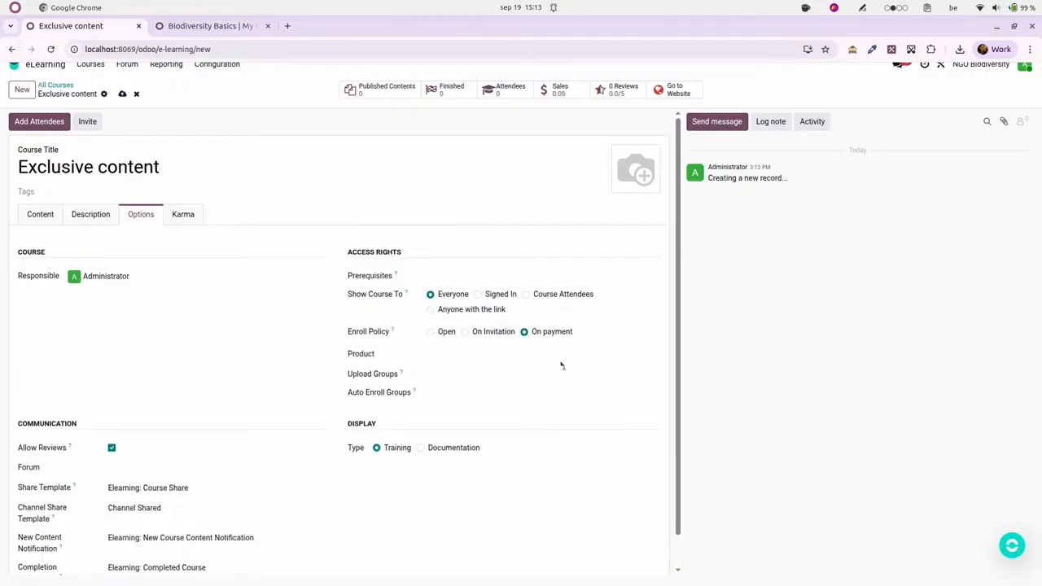
click(562, 355)
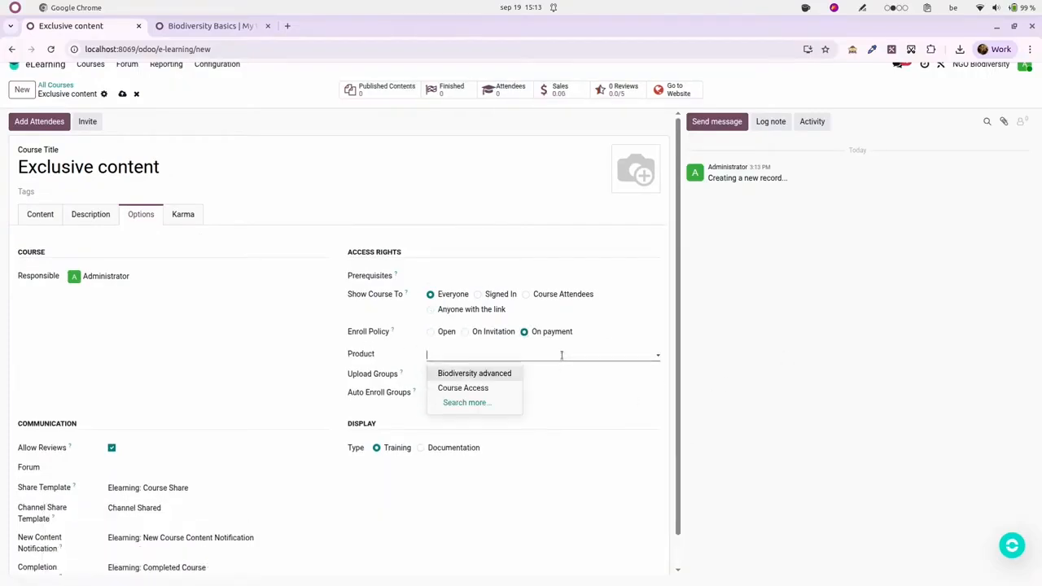
click(488, 392)
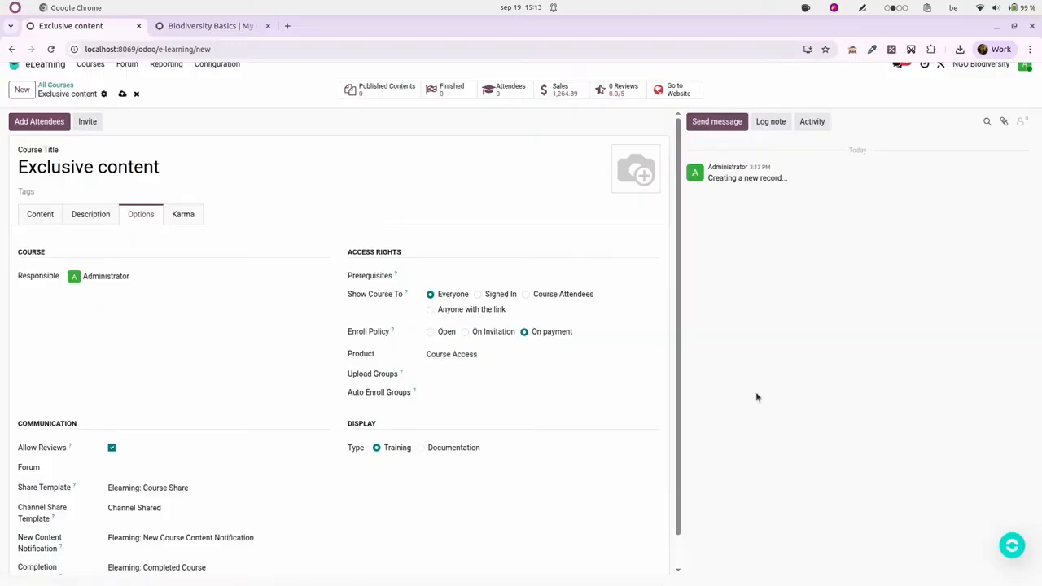
Step: Open the Exclusive content course on the website, publish it and dismiss the SEO notice
click(674, 89)
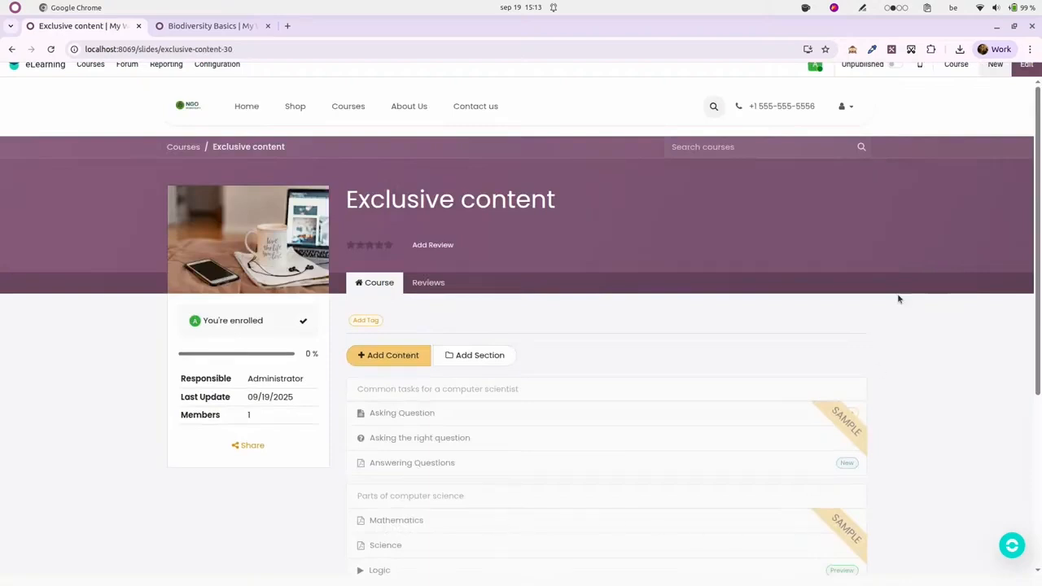
click(895, 65)
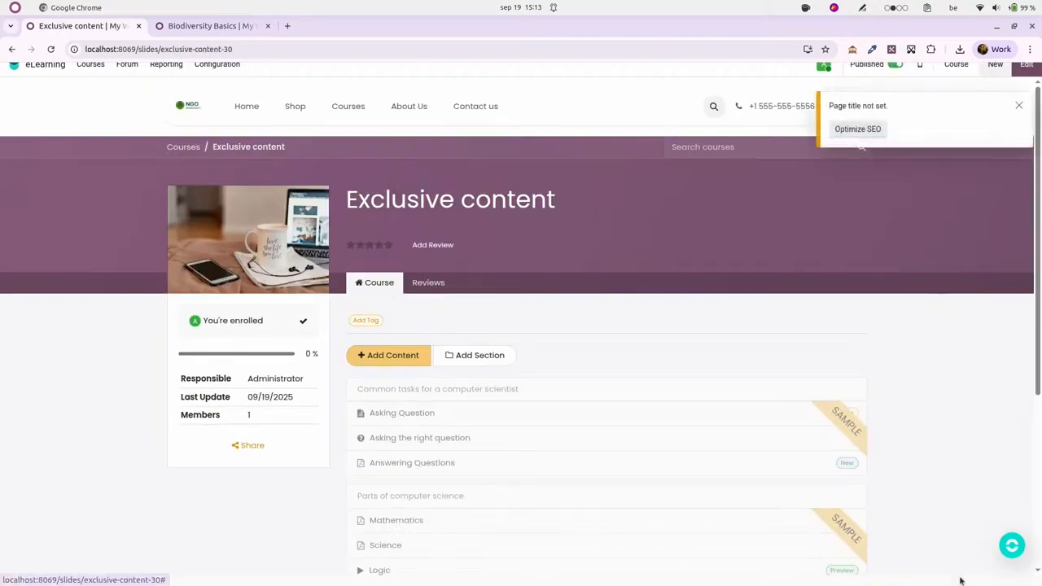
click(1020, 106)
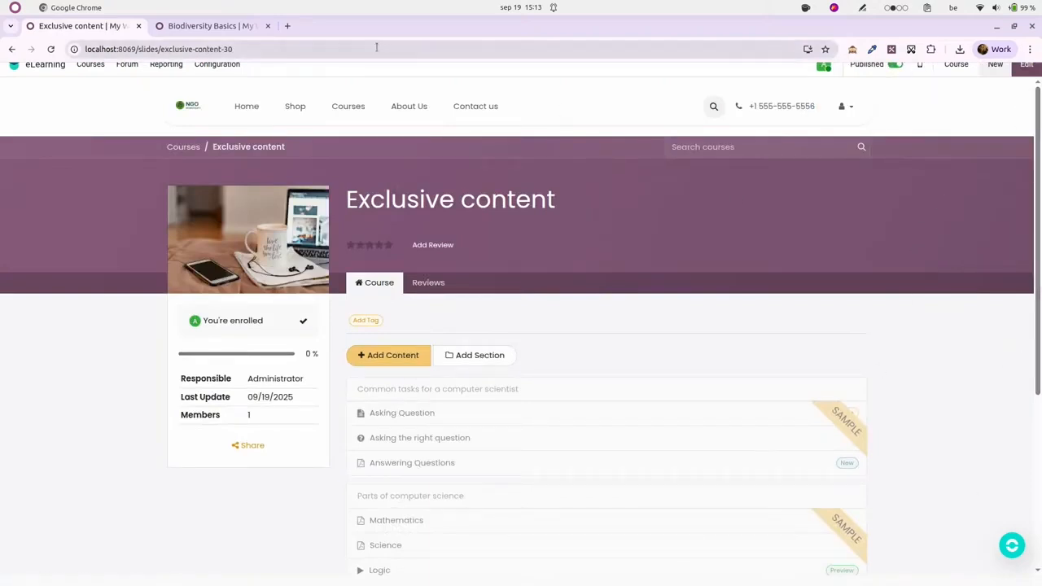
Step: Copy the course page's address and open it in a new tab of the incognito window
key(ctrl+l)
key(ctrl+c)
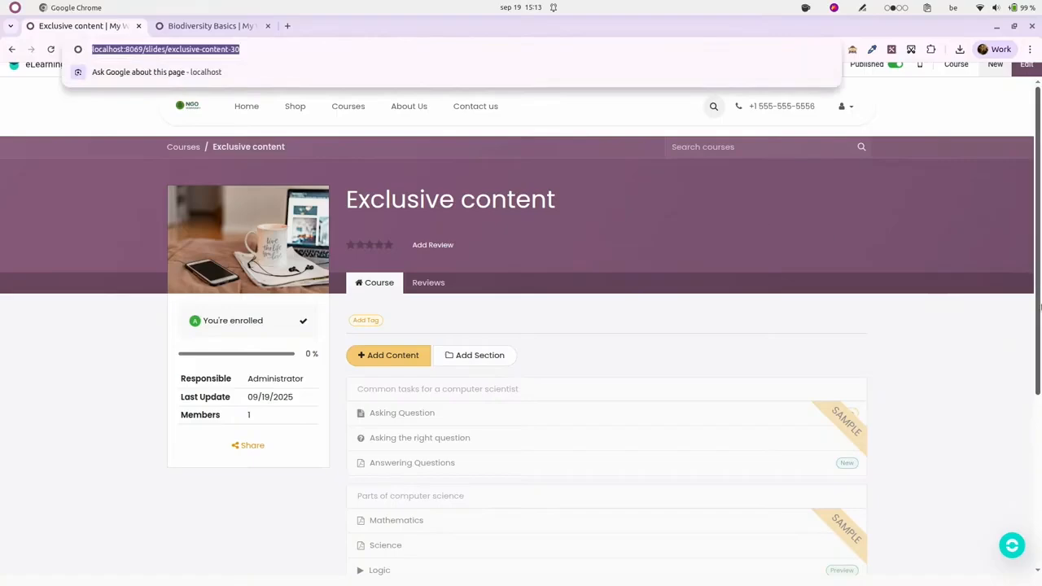
key(super)
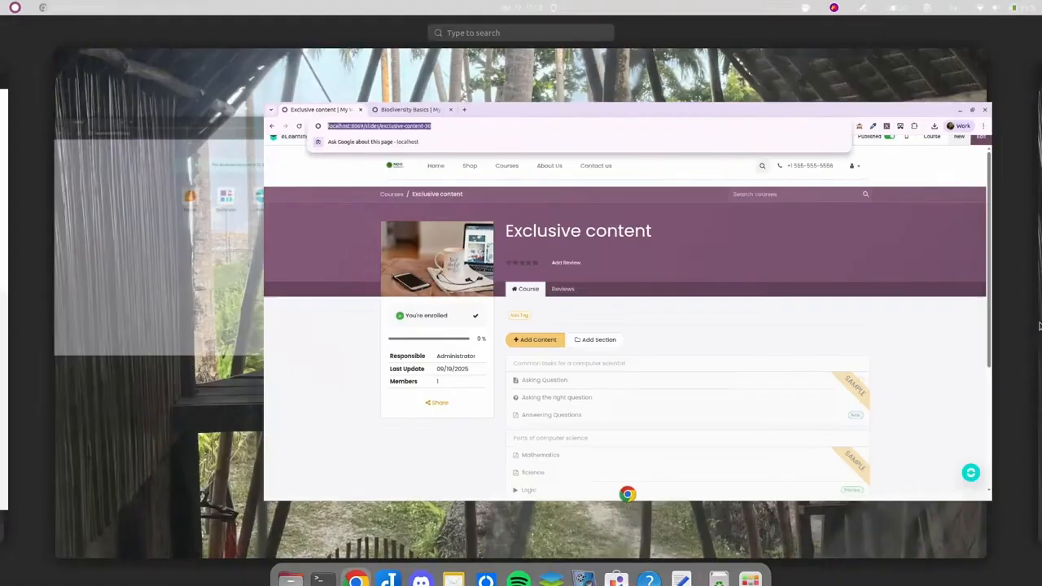
click(374, 335)
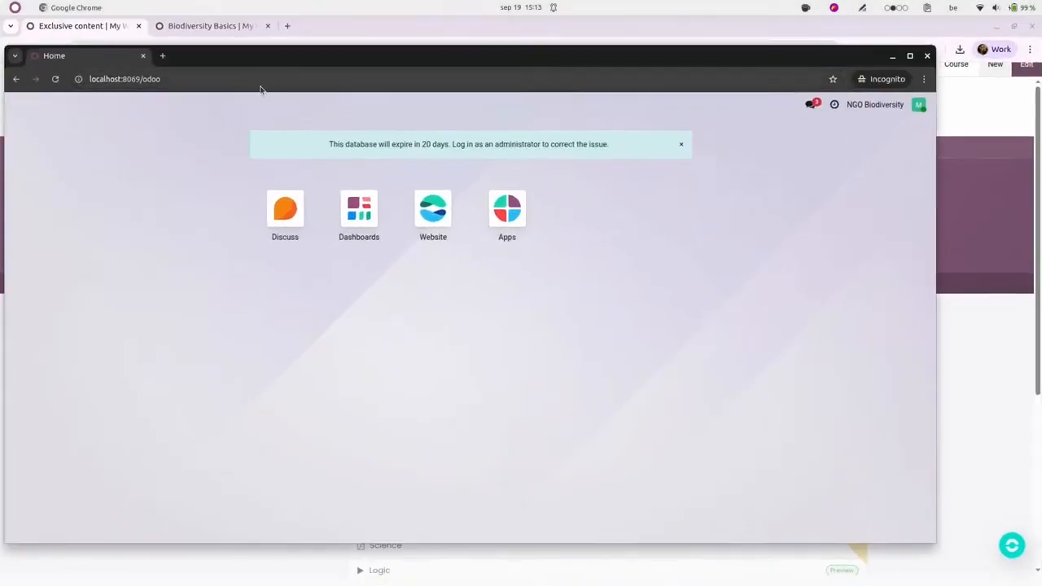
click(160, 55)
key(ctrl+v)
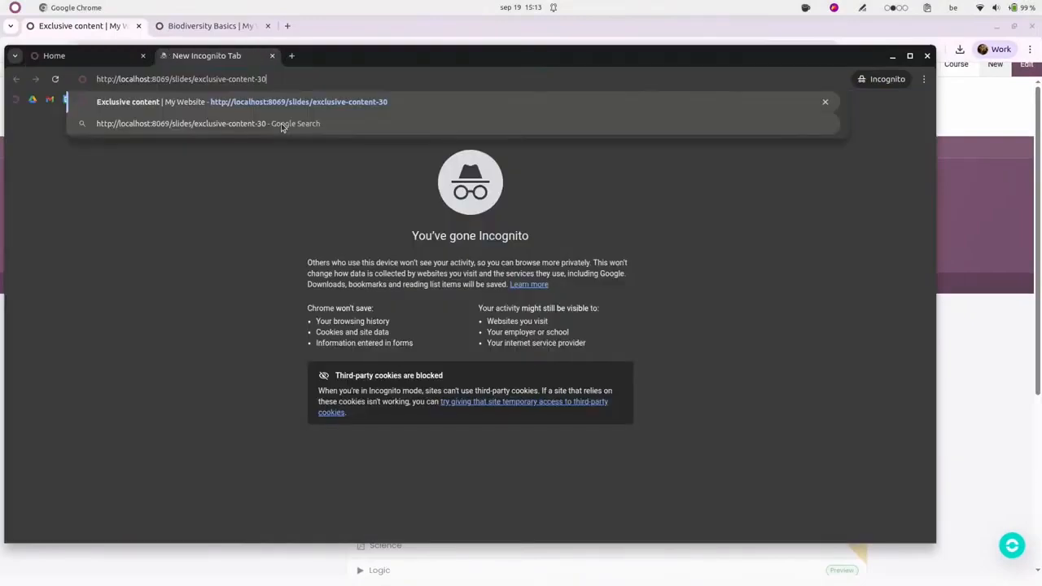
key(Return)
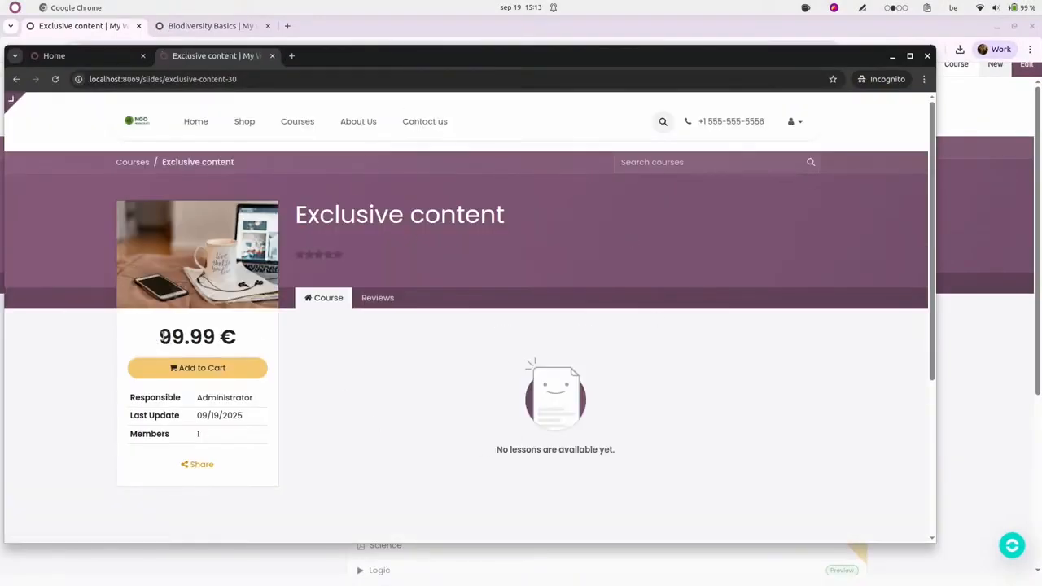
Step: Buy the Exclusive content course through the cart using the Demo payment, and start learning it from the order confirmation
click(196, 368)
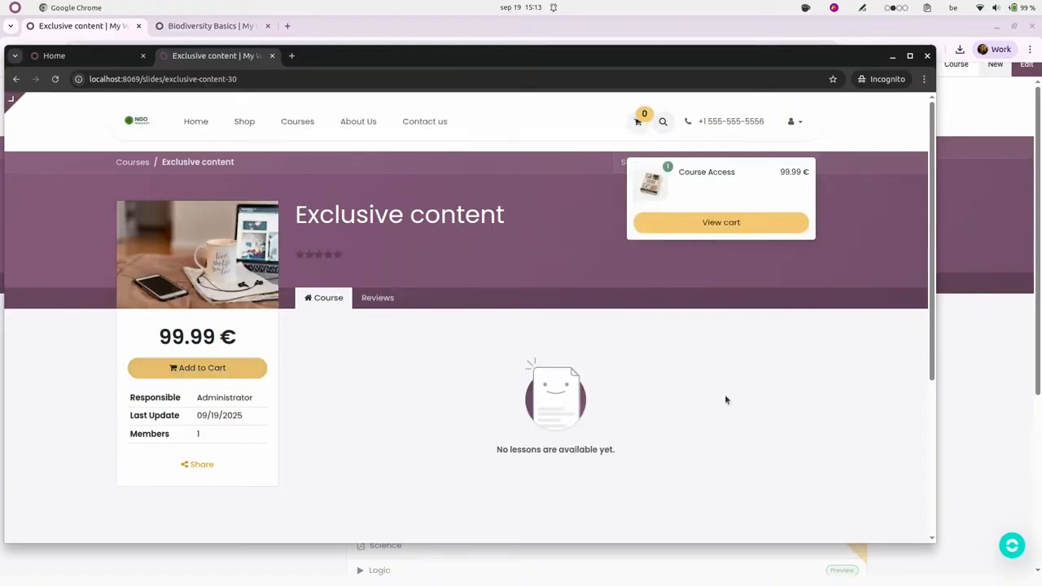
click(710, 228)
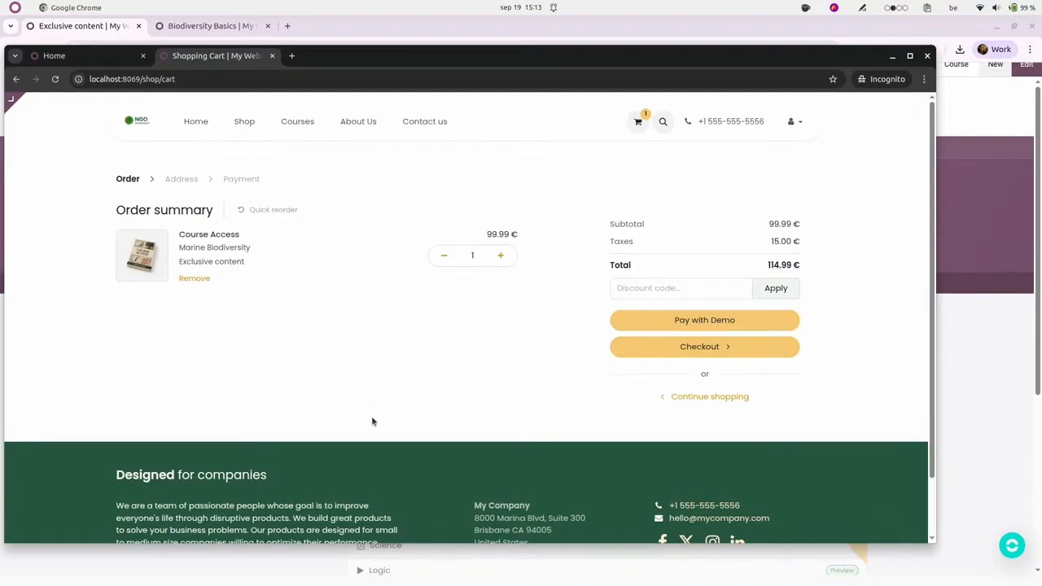
click(756, 326)
click(609, 389)
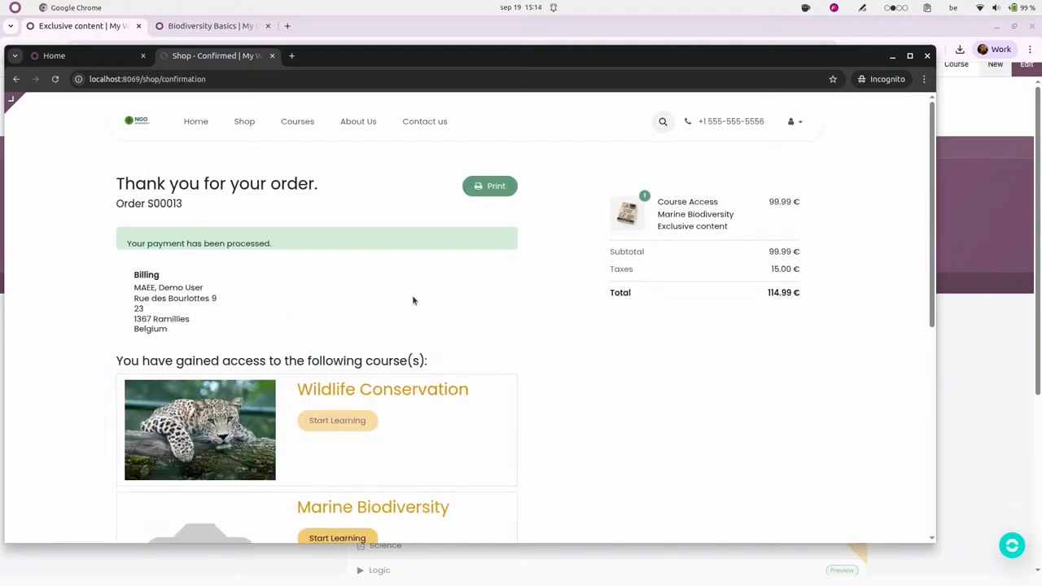
scroll(443, 324, down, 5)
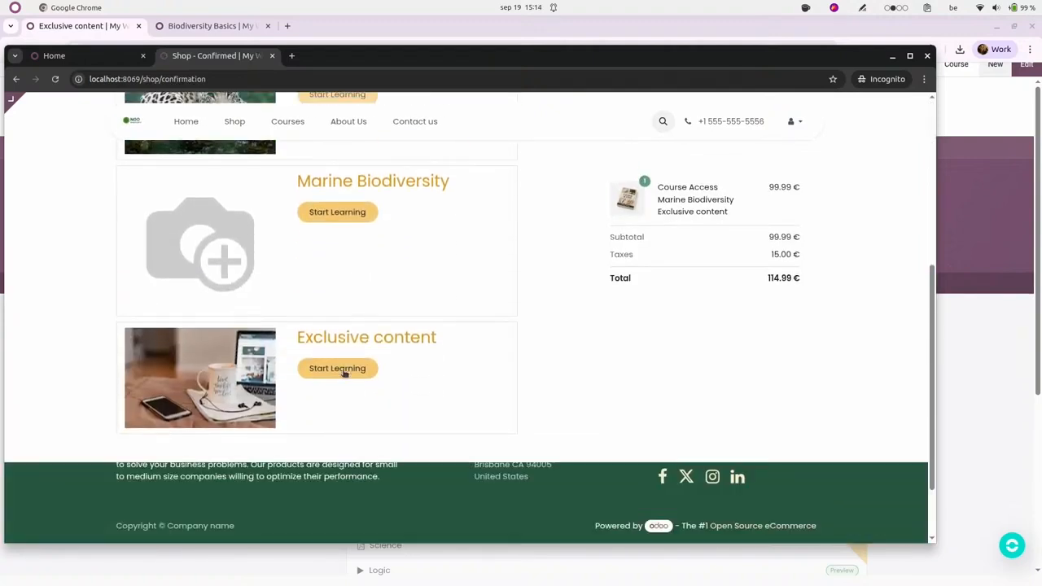
click(337, 369)
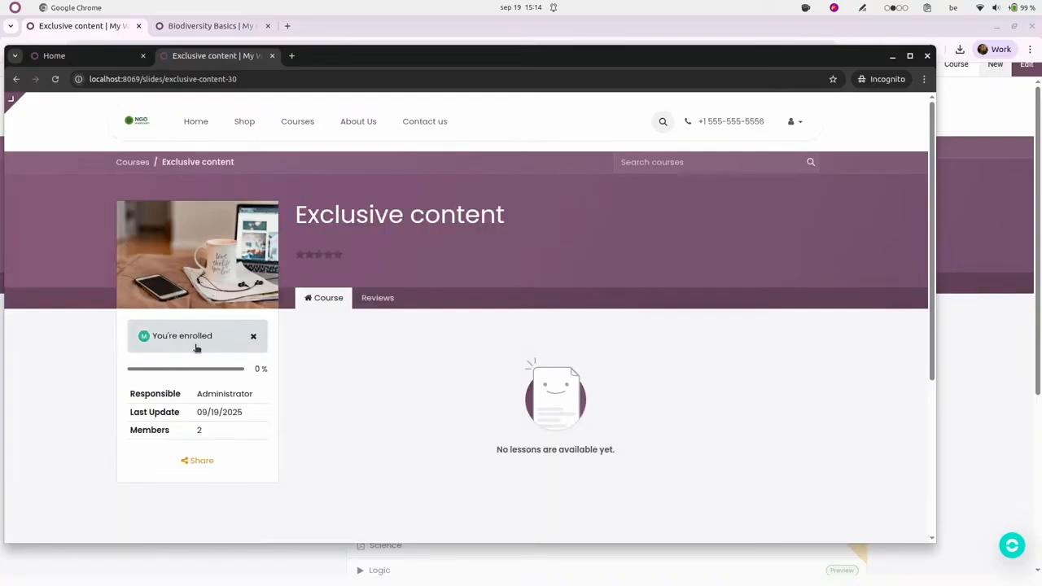
Step: Return to the administrator's browser window and examine the attendees report grouped by status
click(283, 574)
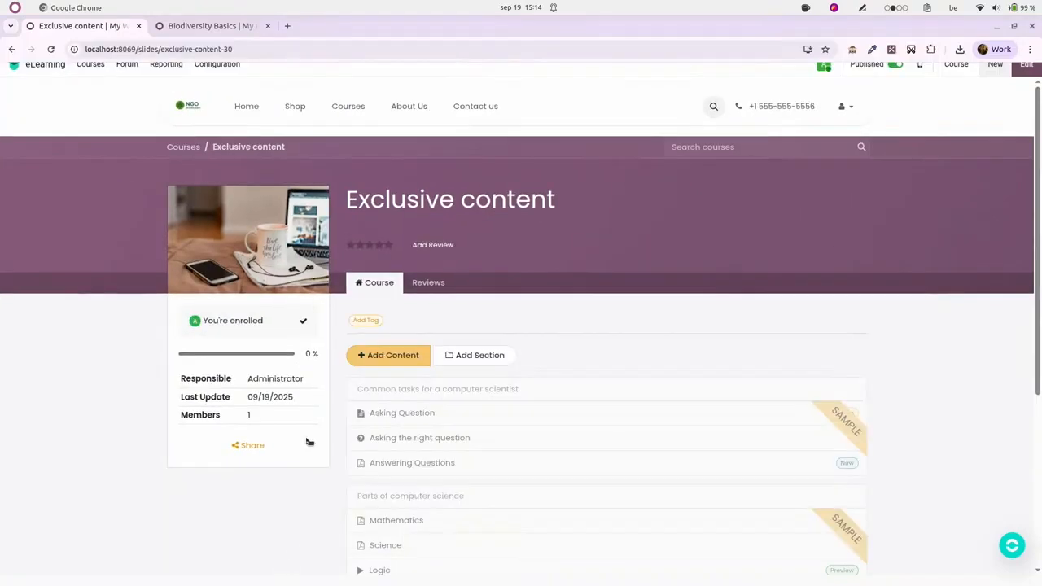
click(166, 64)
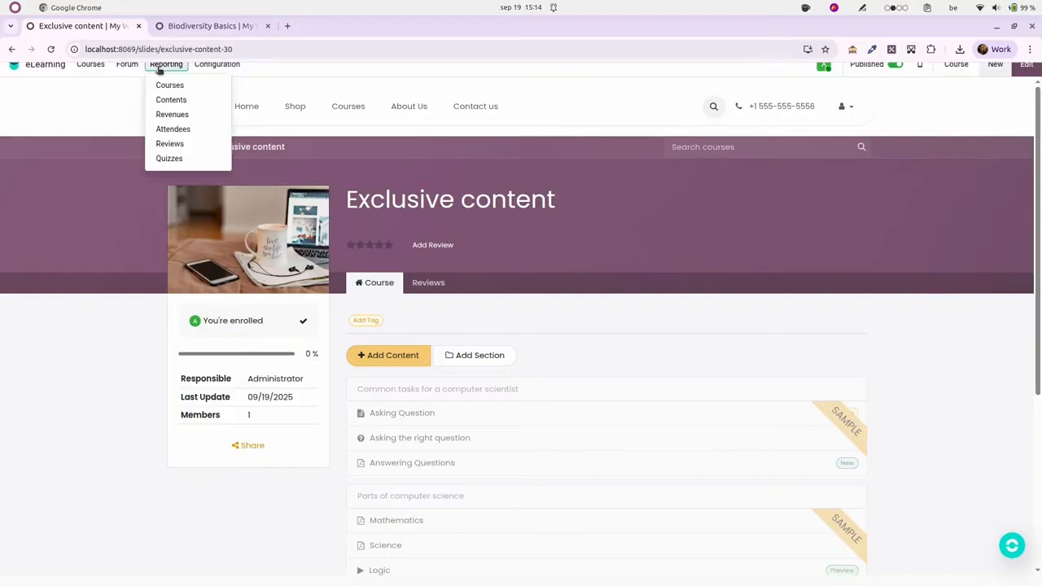
click(176, 130)
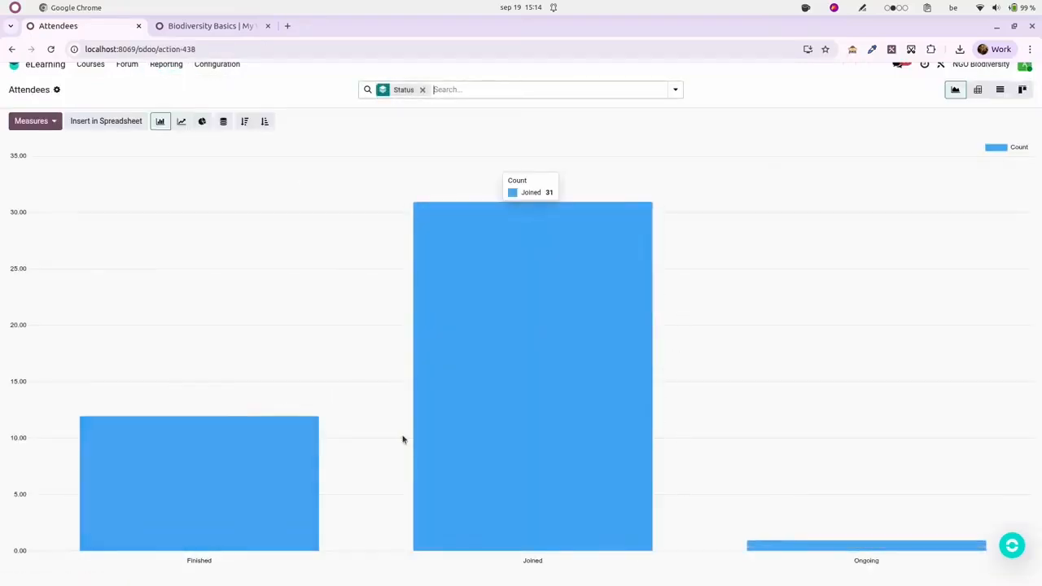
mouse_move(222, 440)
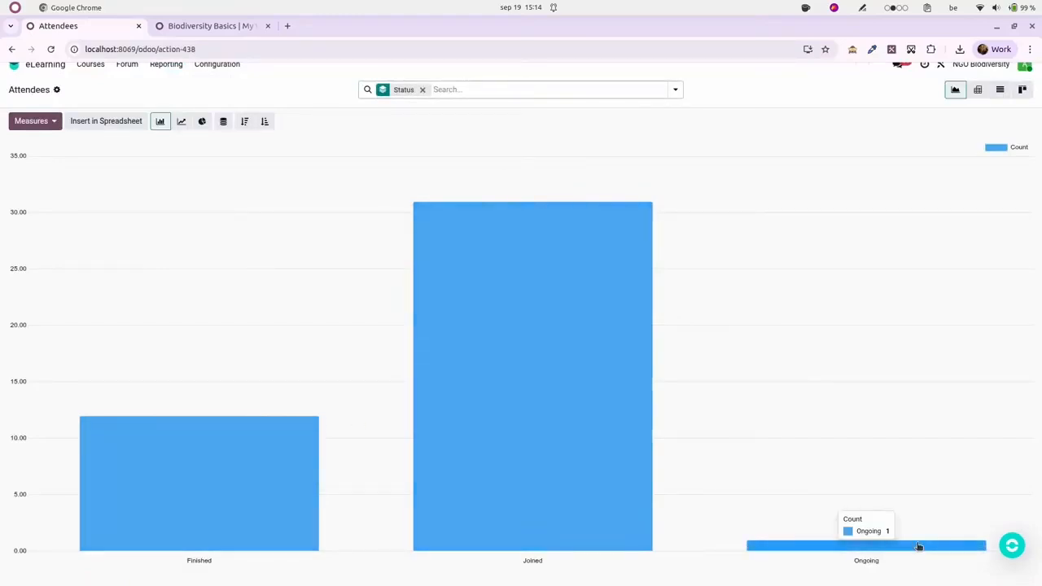
click(166, 65)
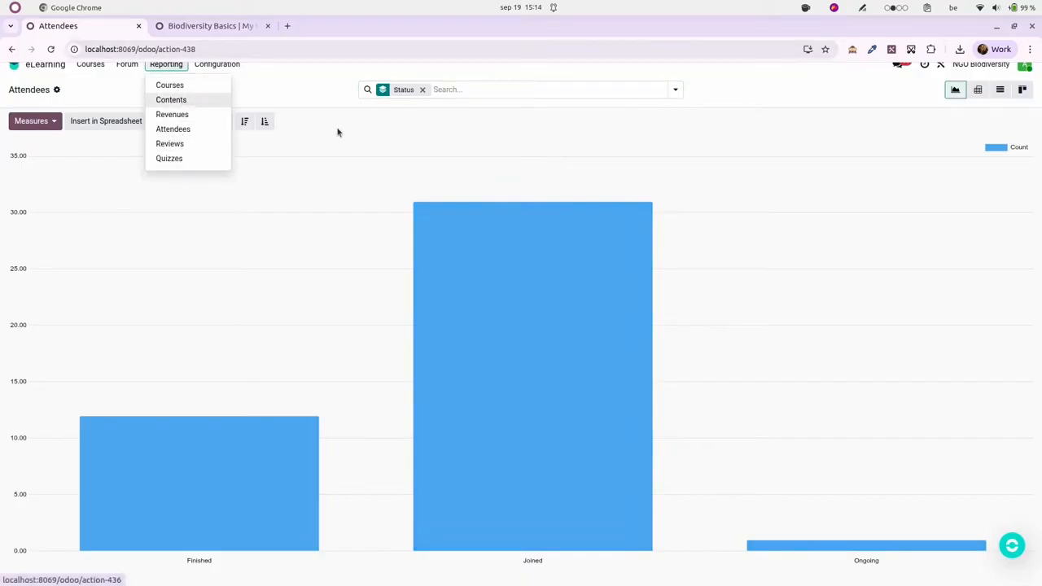
click(442, 147)
Step: Switch to the presentation window with the biodiversity NGO slide
key(super)
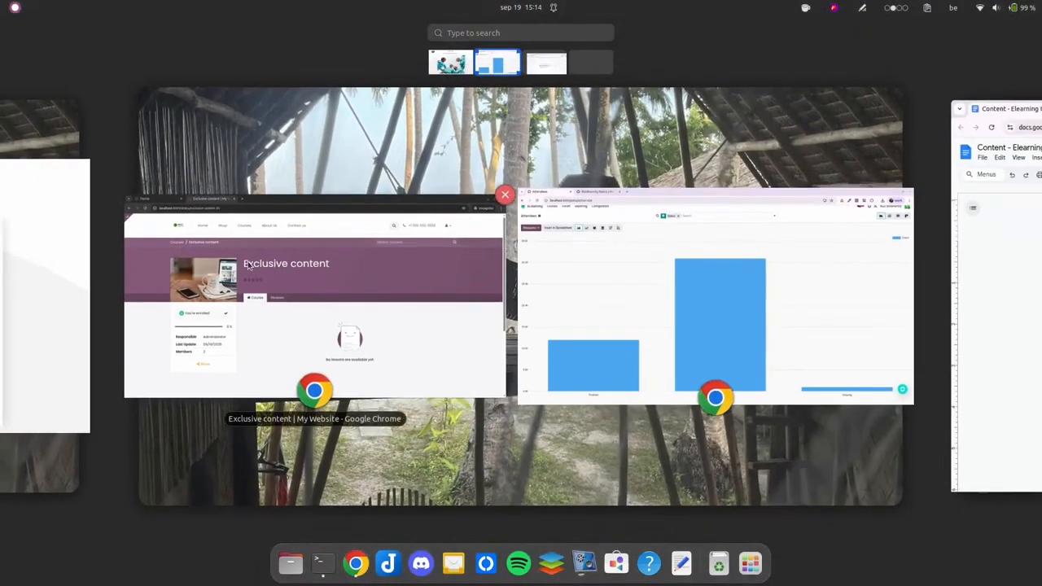
click(13, 263)
click(647, 333)
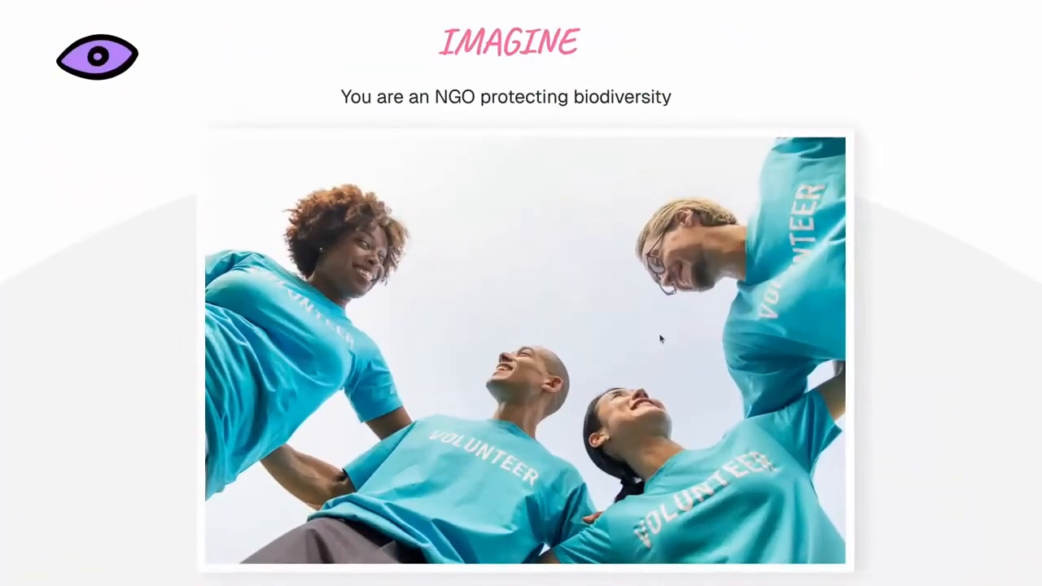